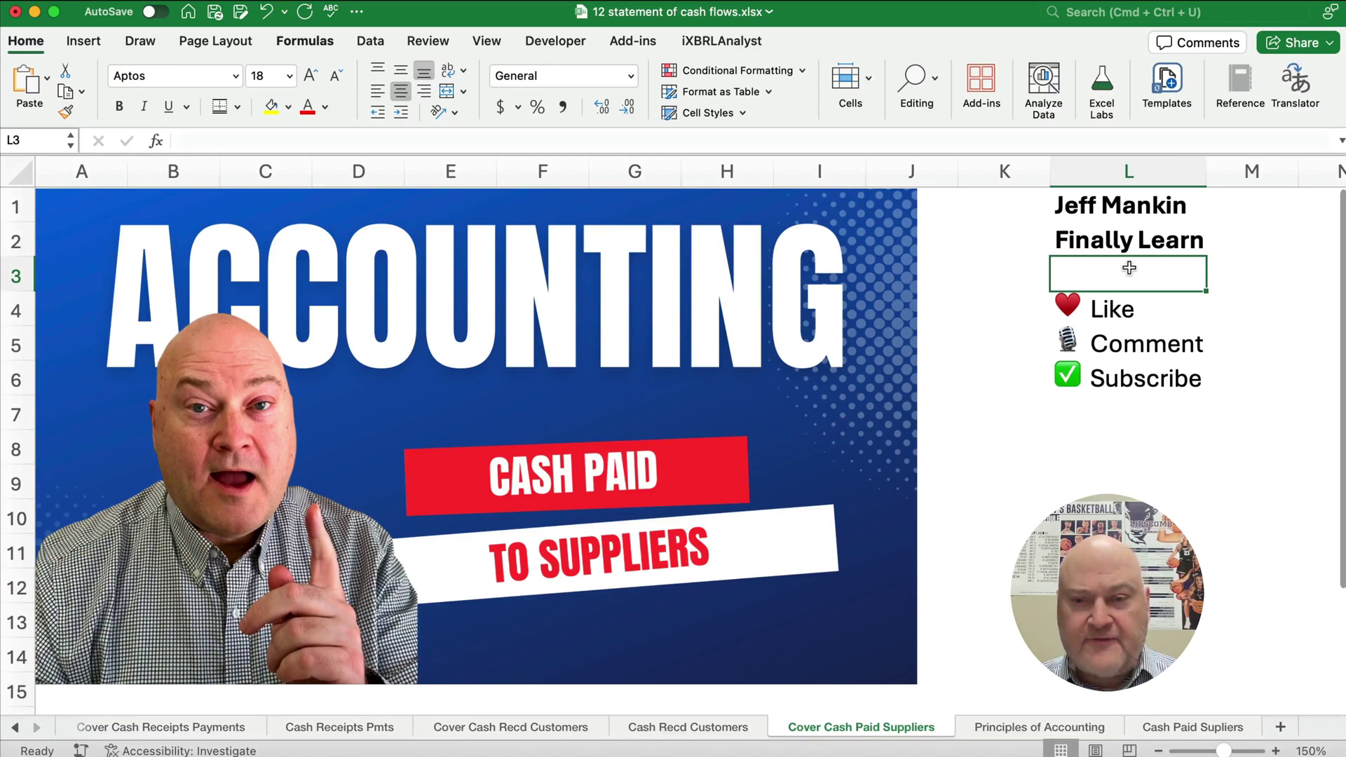
Move past the Principles of Accounting sheet to the Cash Paid Supliers sheet
key(alt+Right)
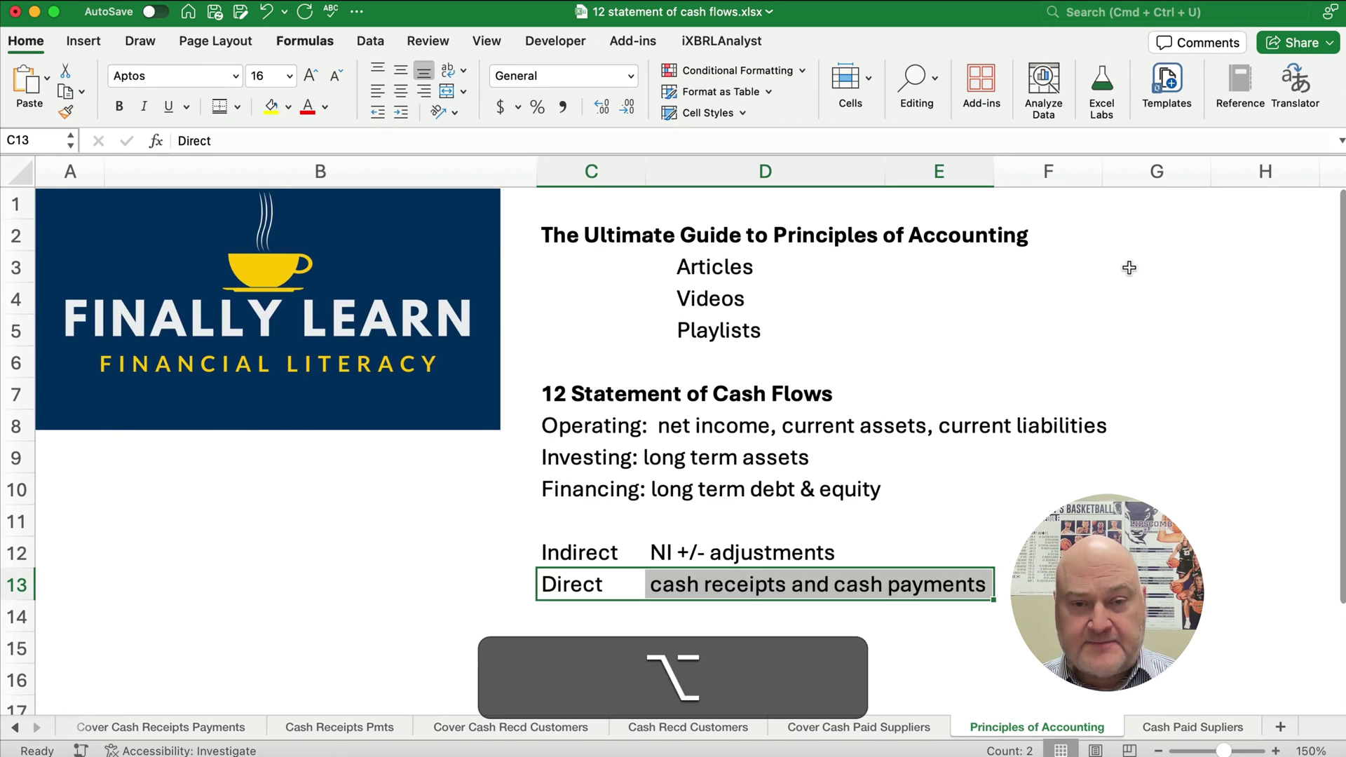
key(alt+Right)
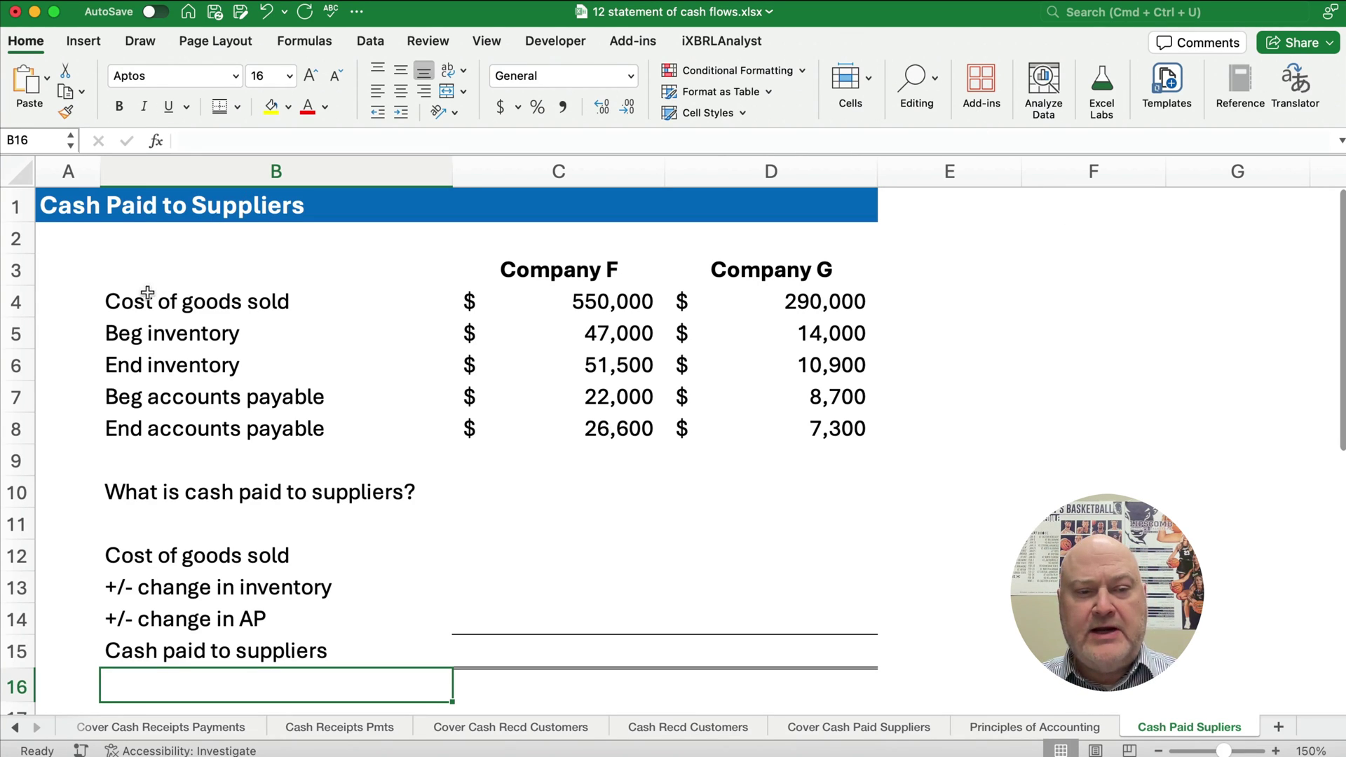
drag(118, 552, 330, 636)
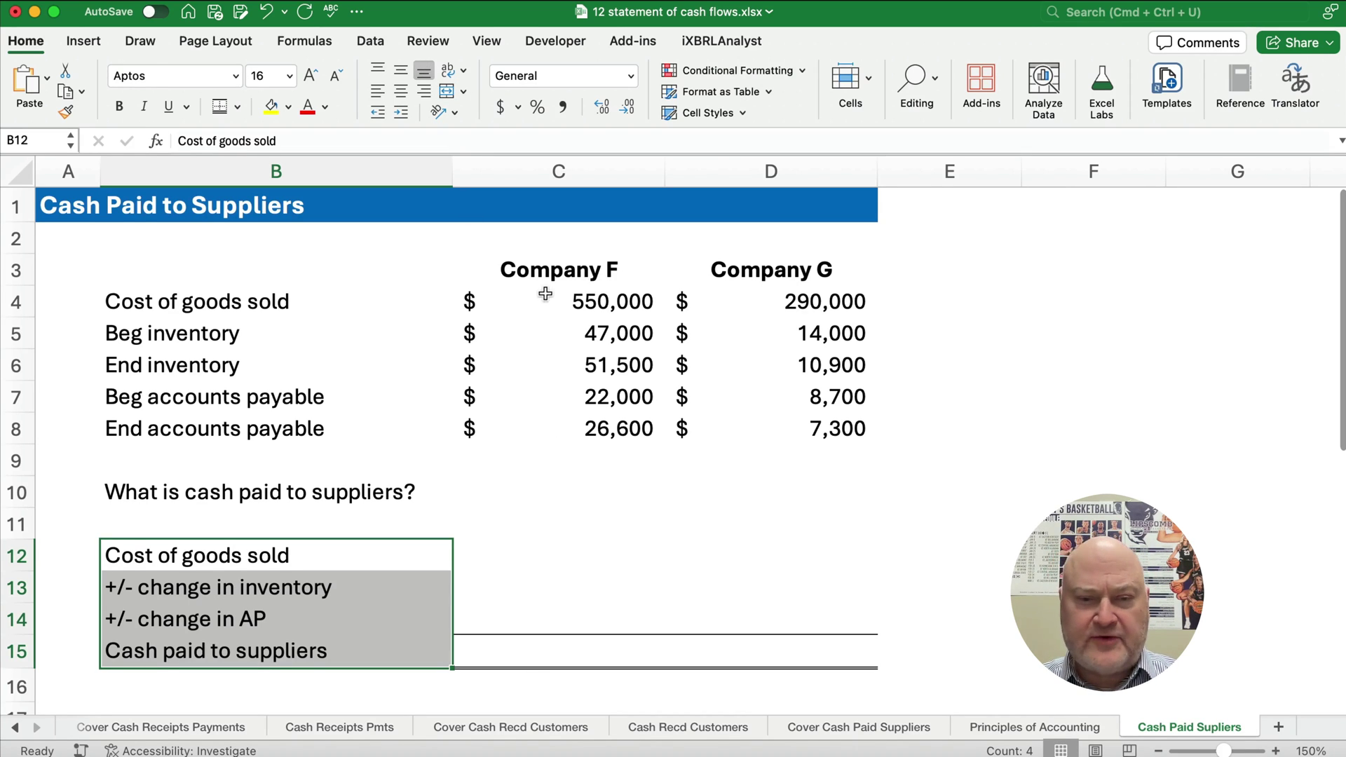
drag(550, 294, 559, 429)
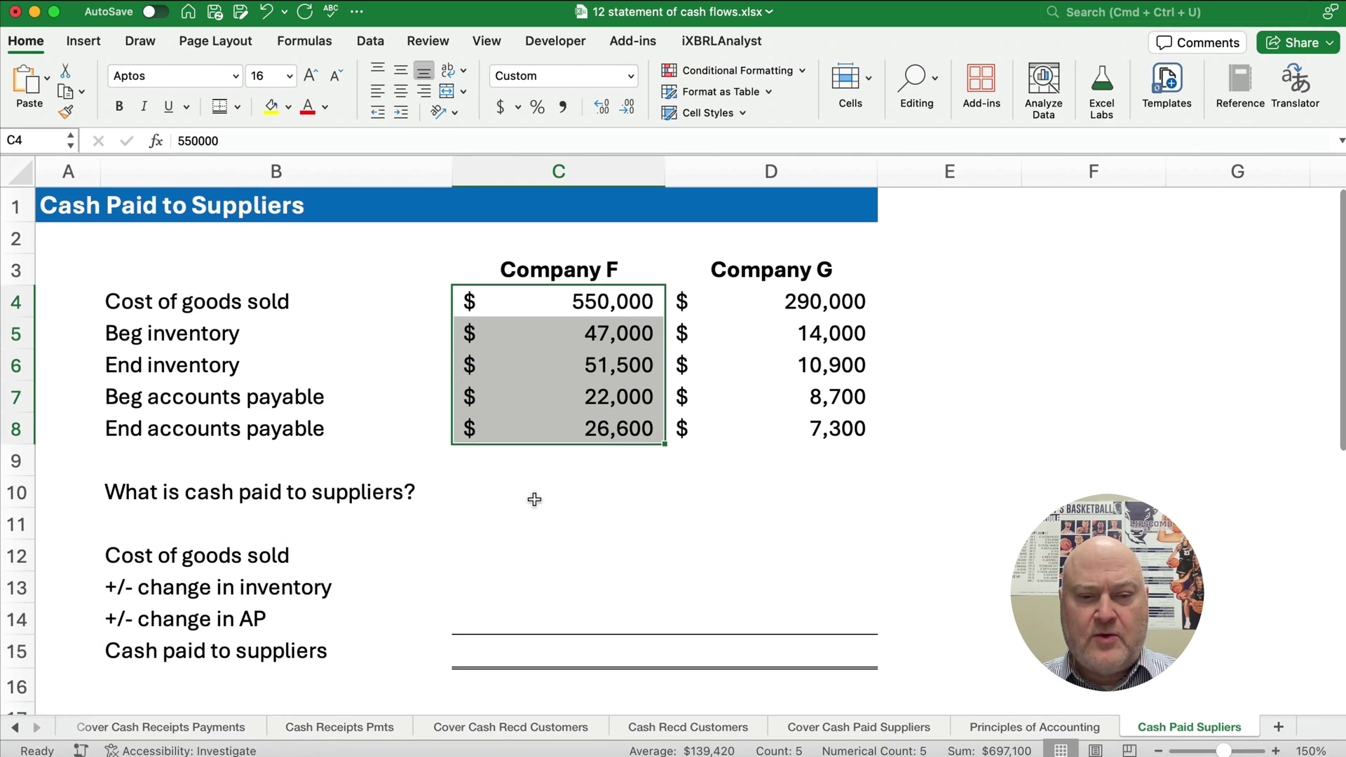
Enter =C4 in C12 to bring in Company F's cost of goods sold of 550,000
click(561, 548)
text(=)
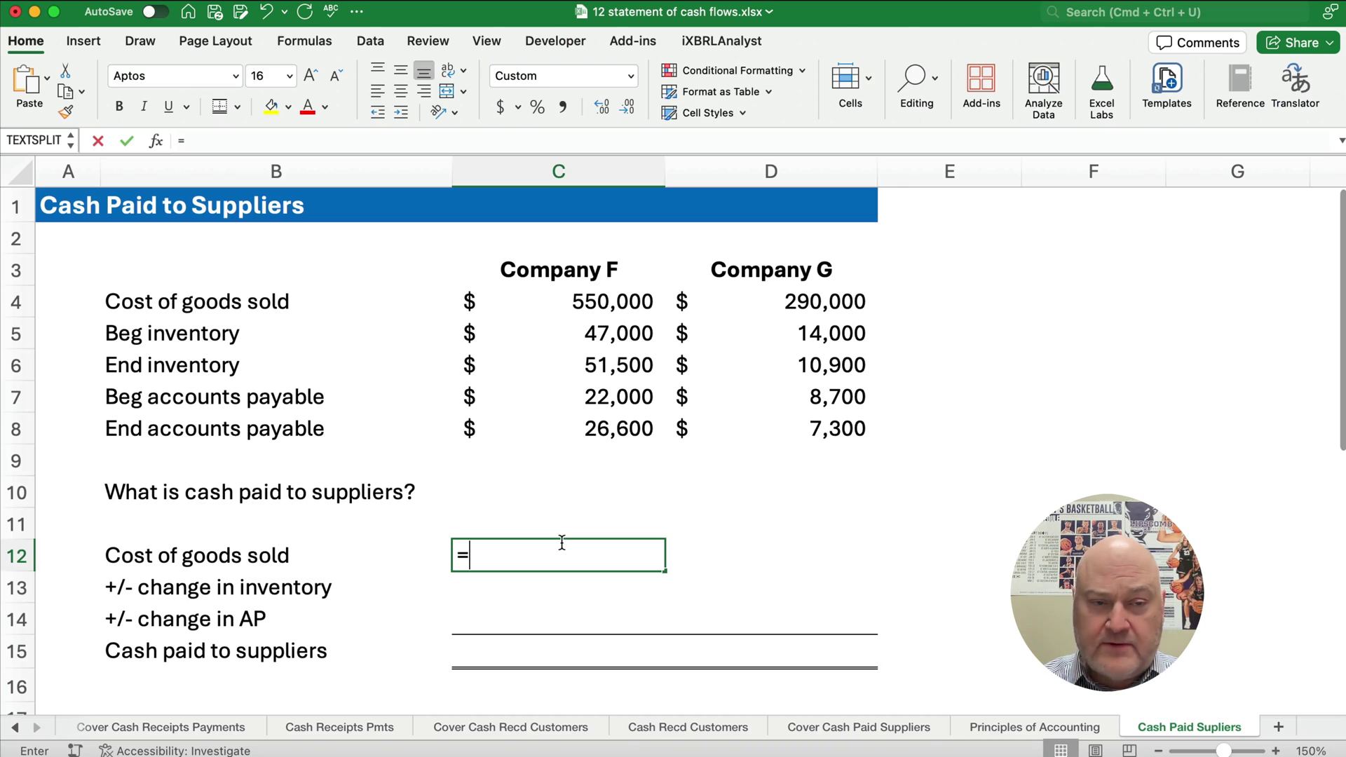
click(584, 301)
key(Return)
Enter =C6-C5 in C13 for Company F's inventory change of 4,500
drag(141, 344, 559, 361)
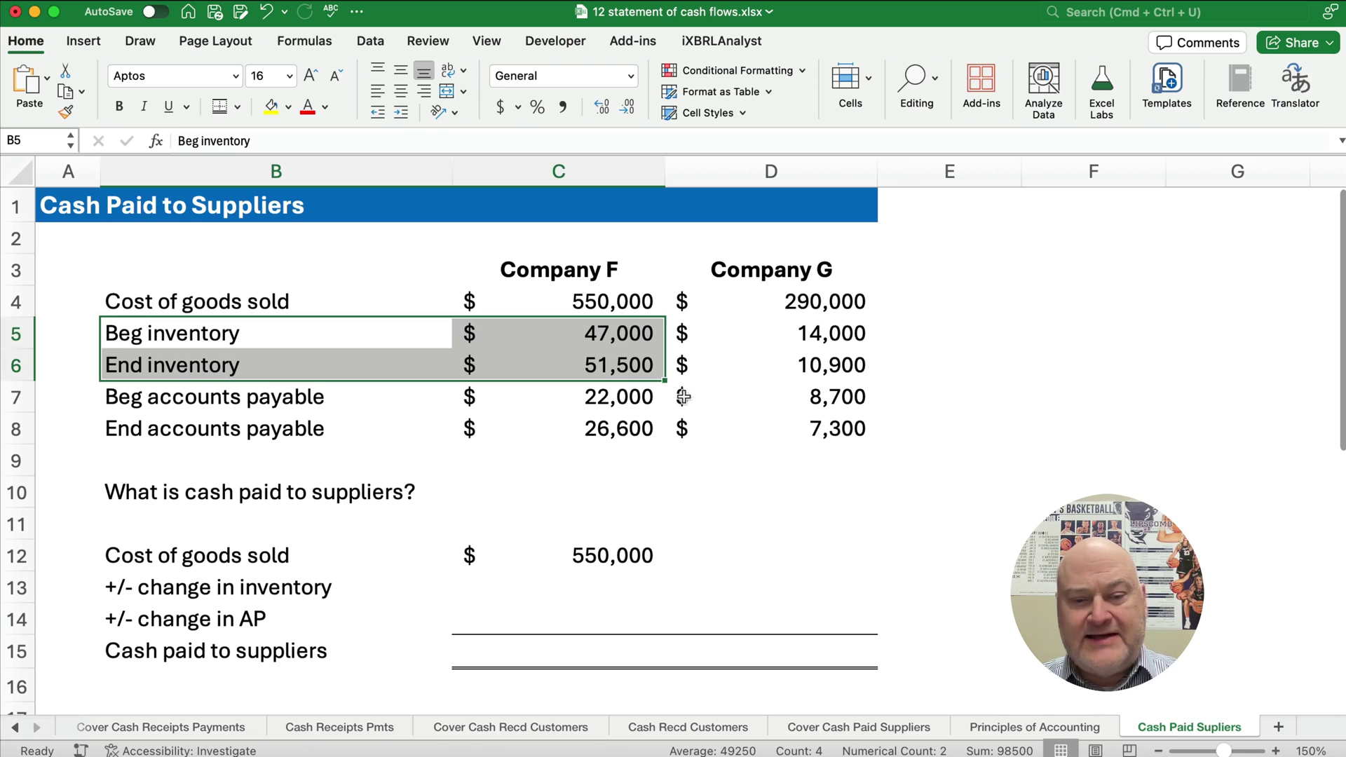
click(605, 579)
text(=)
key(Up)
key(Up)
key(Up)
key(Up)
key(Up)
key(Up)
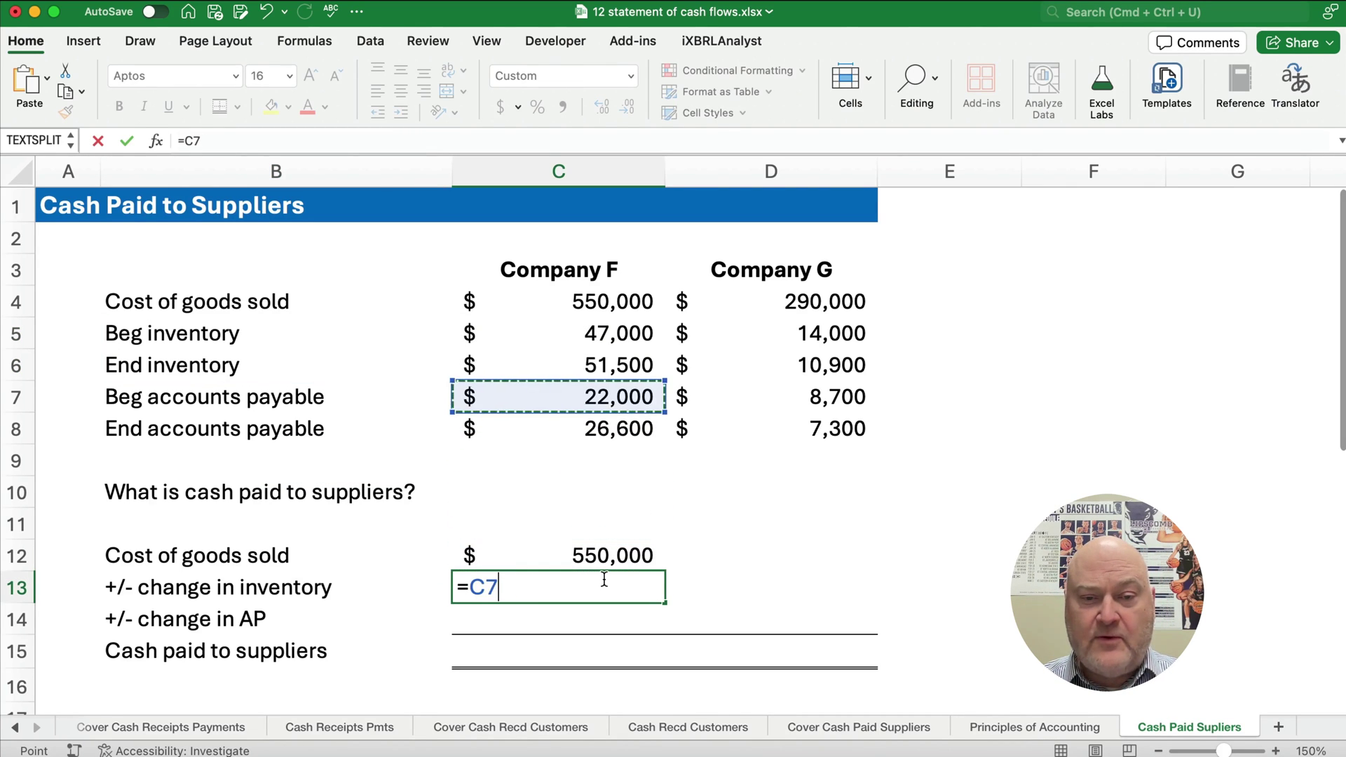
key(Up)
text(-)
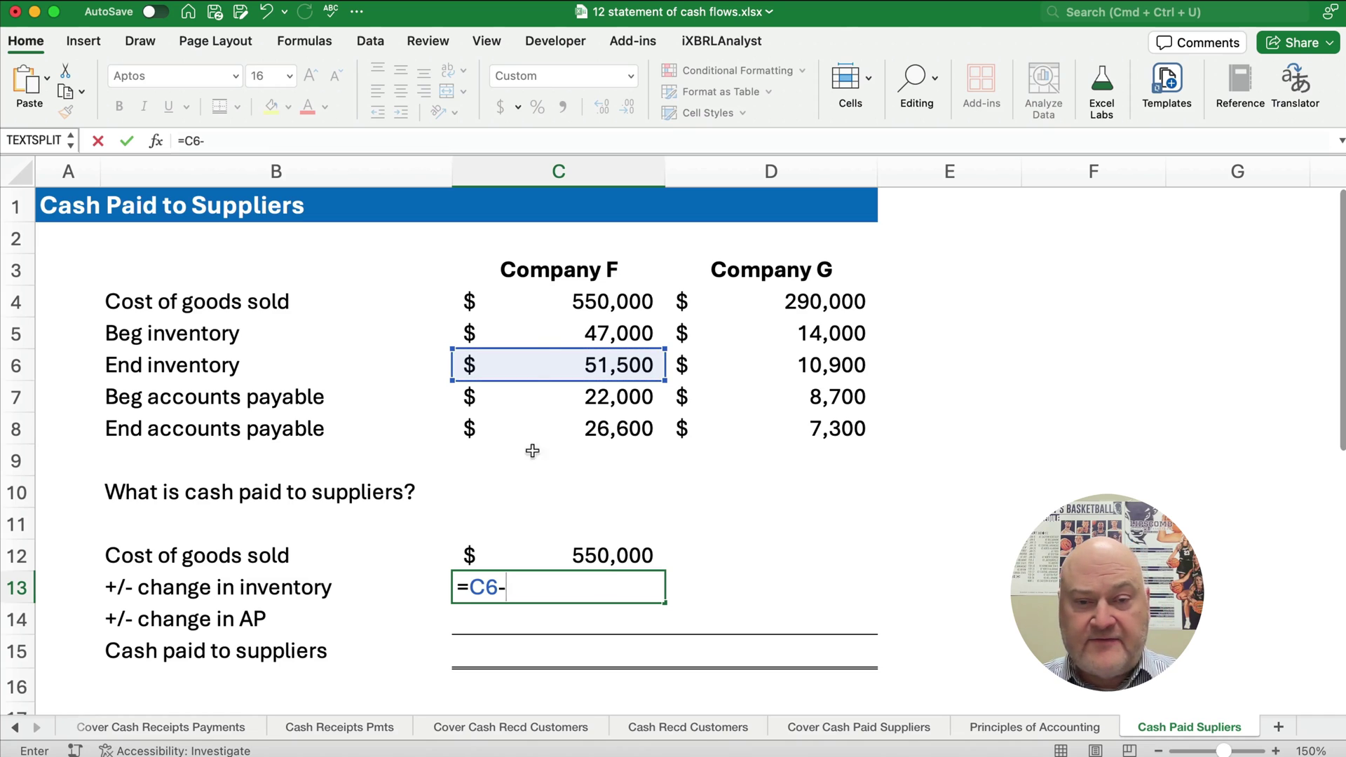
click(578, 334)
key(Return)
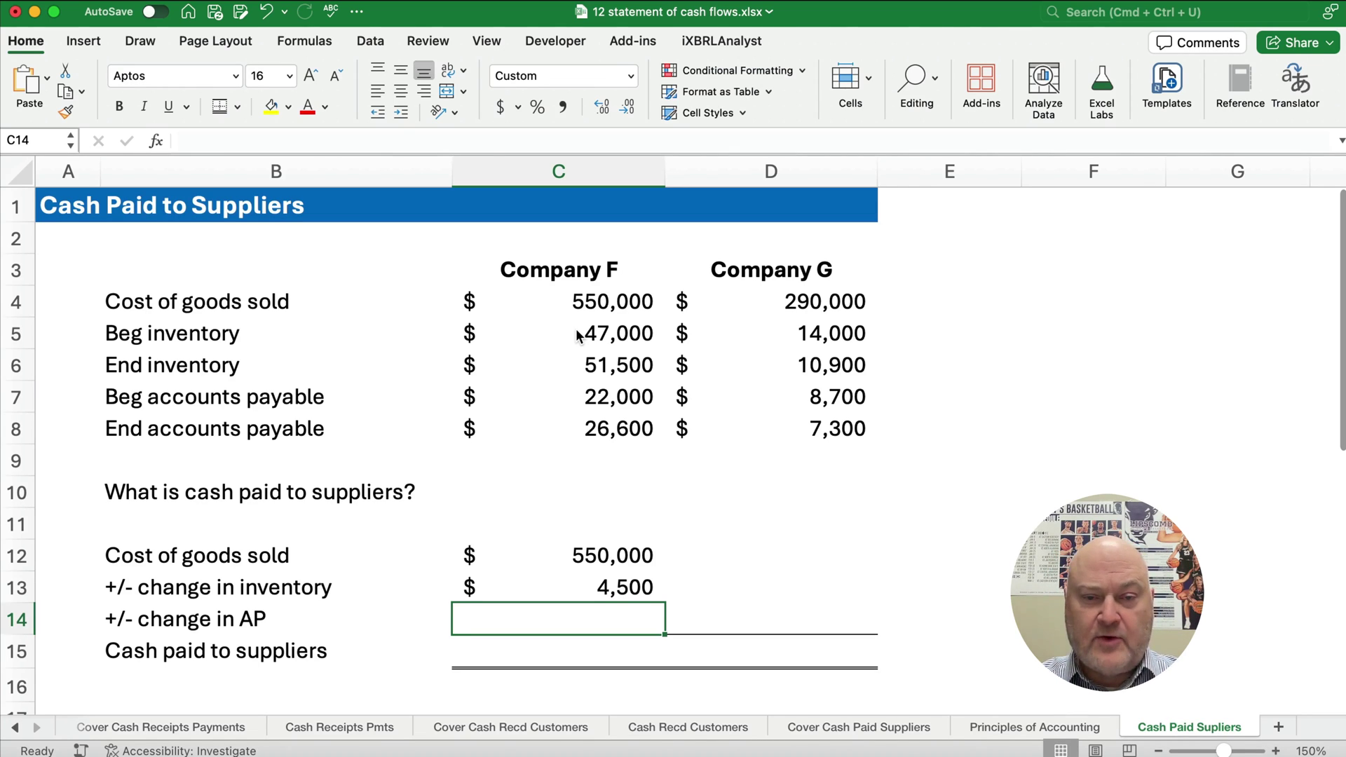
Enter =C7-C8 in C14 so Company F's accounts payable change shows (4,600)
click(602, 575)
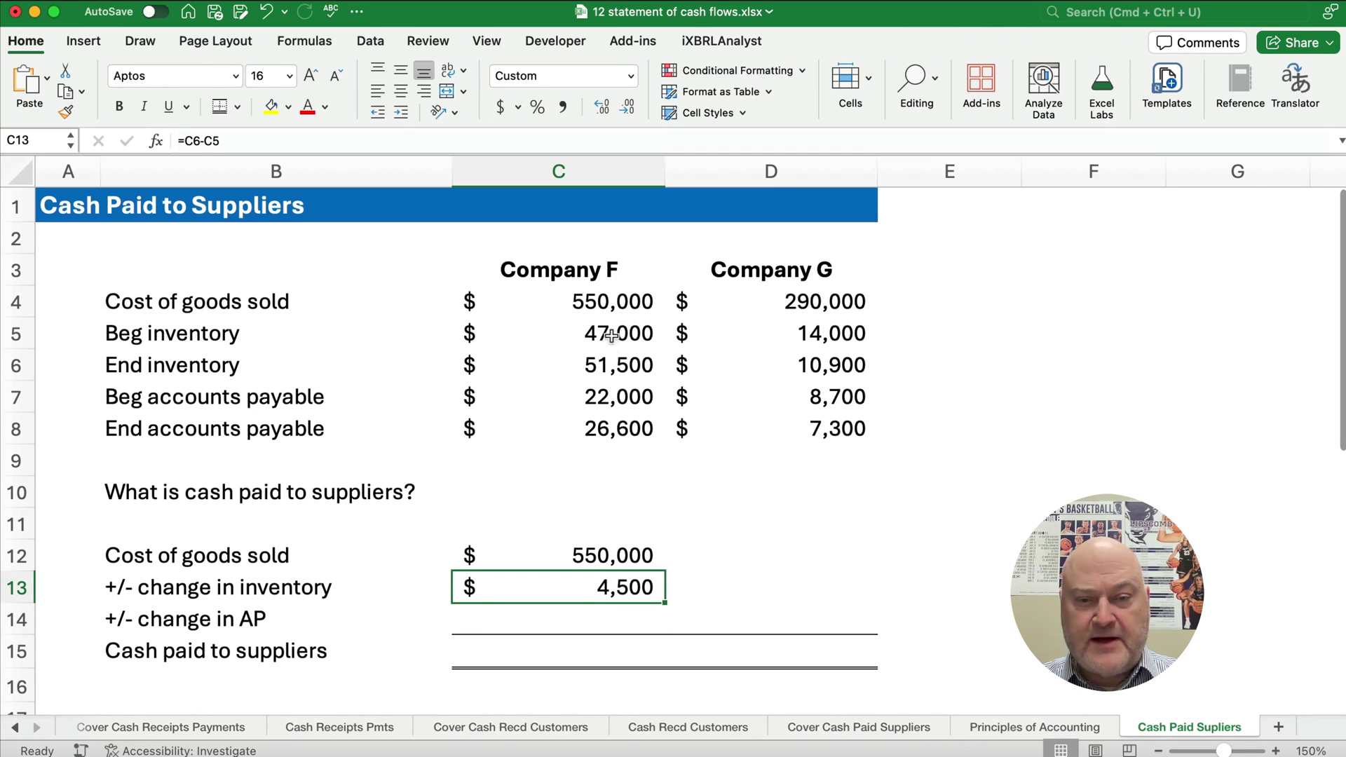
click(586, 331)
drag(586, 331, 586, 366)
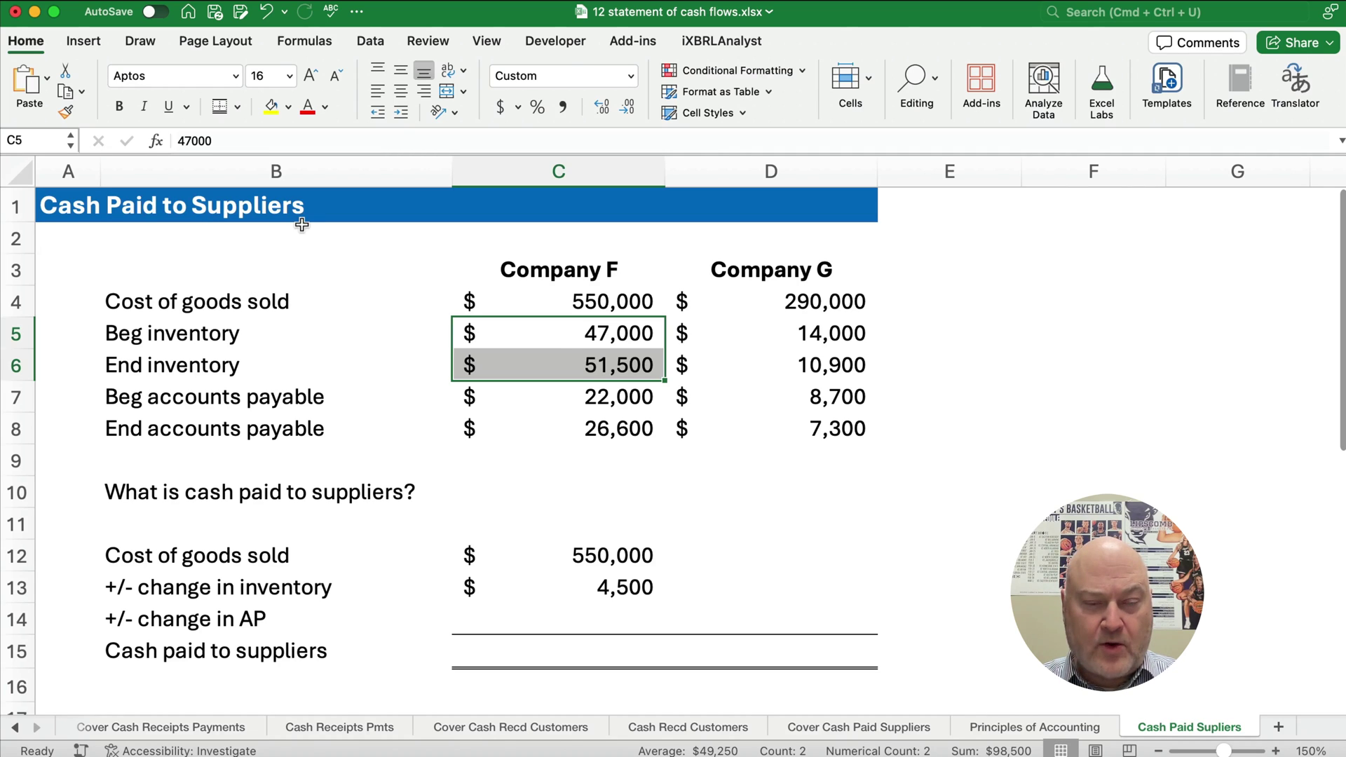
click(588, 612)
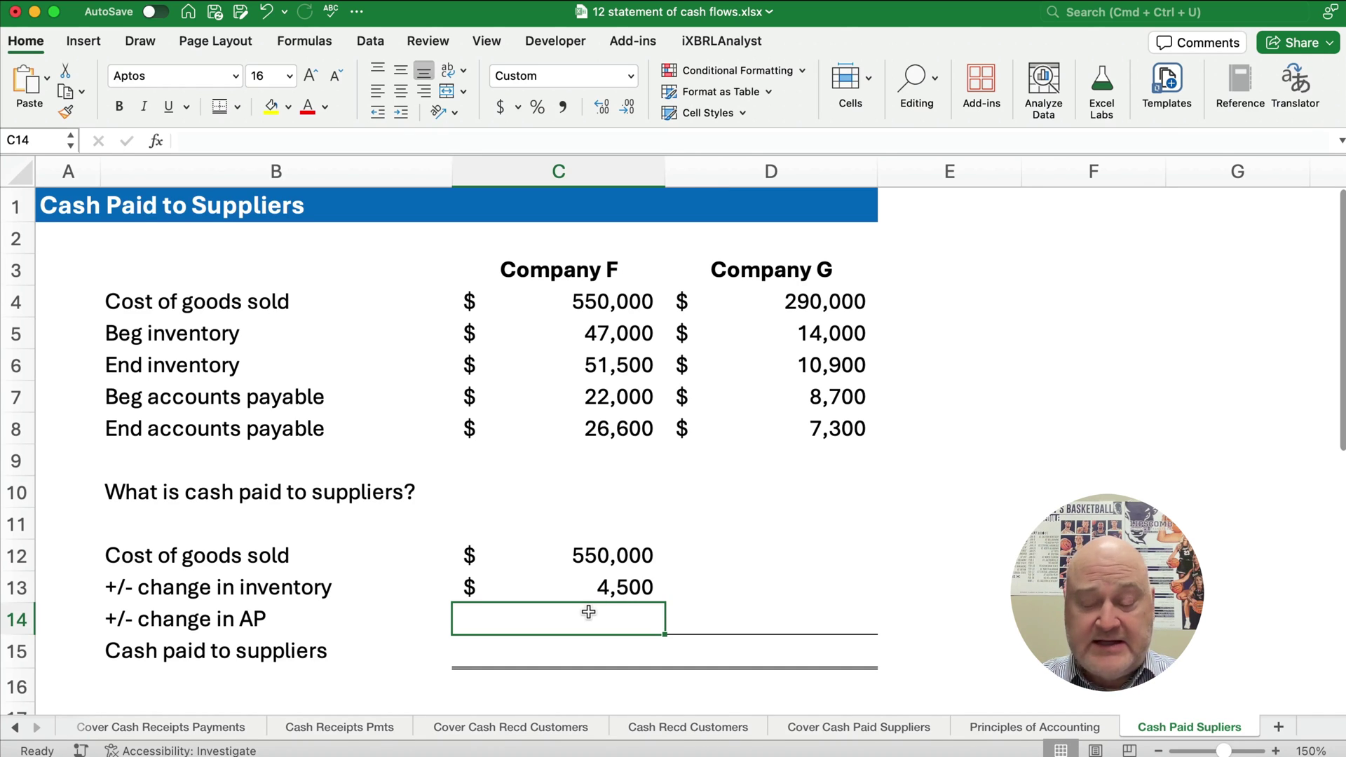
text(=)
key(Up)
key(Up)
key(Up)
key(Up)
key(Up)
key(Up)
key(Up)
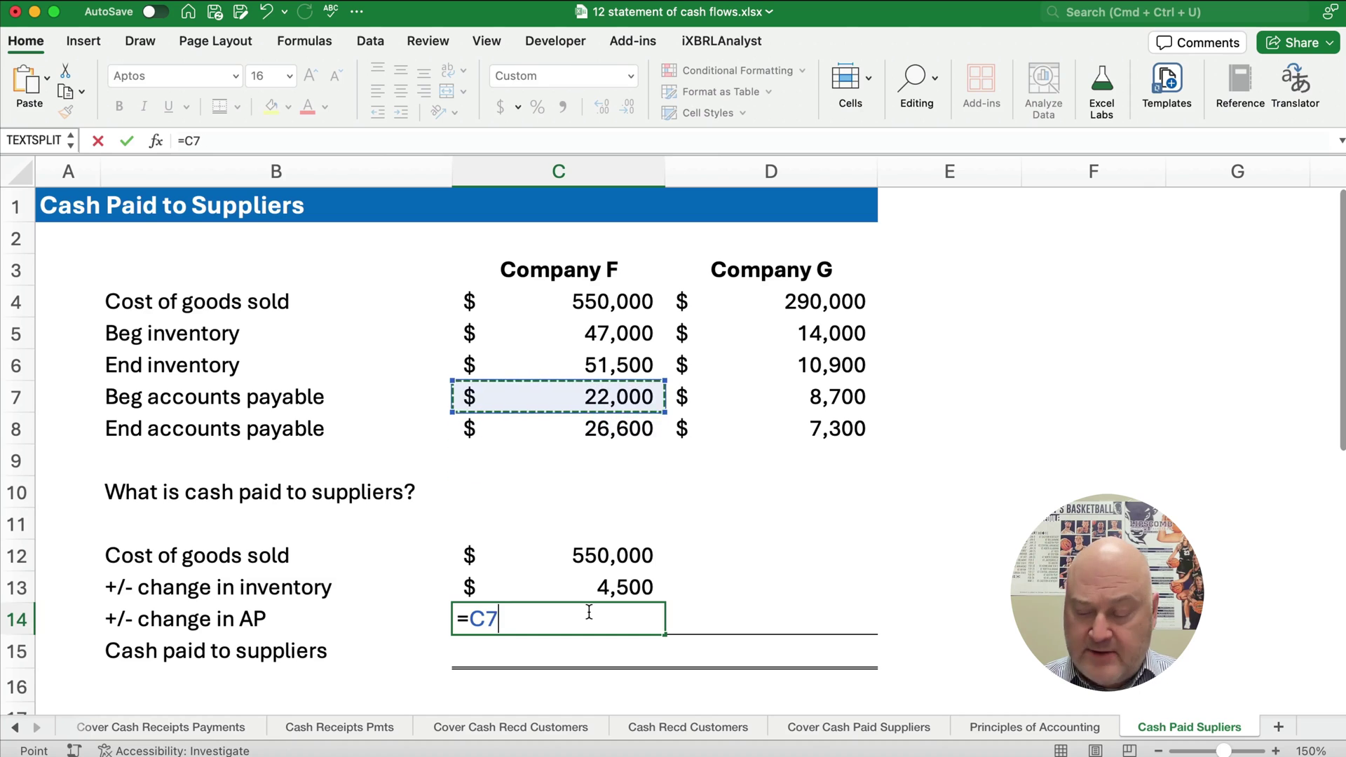
text(-)
key(Up)
key(Up)
key(Up)
key(Up)
key(Up)
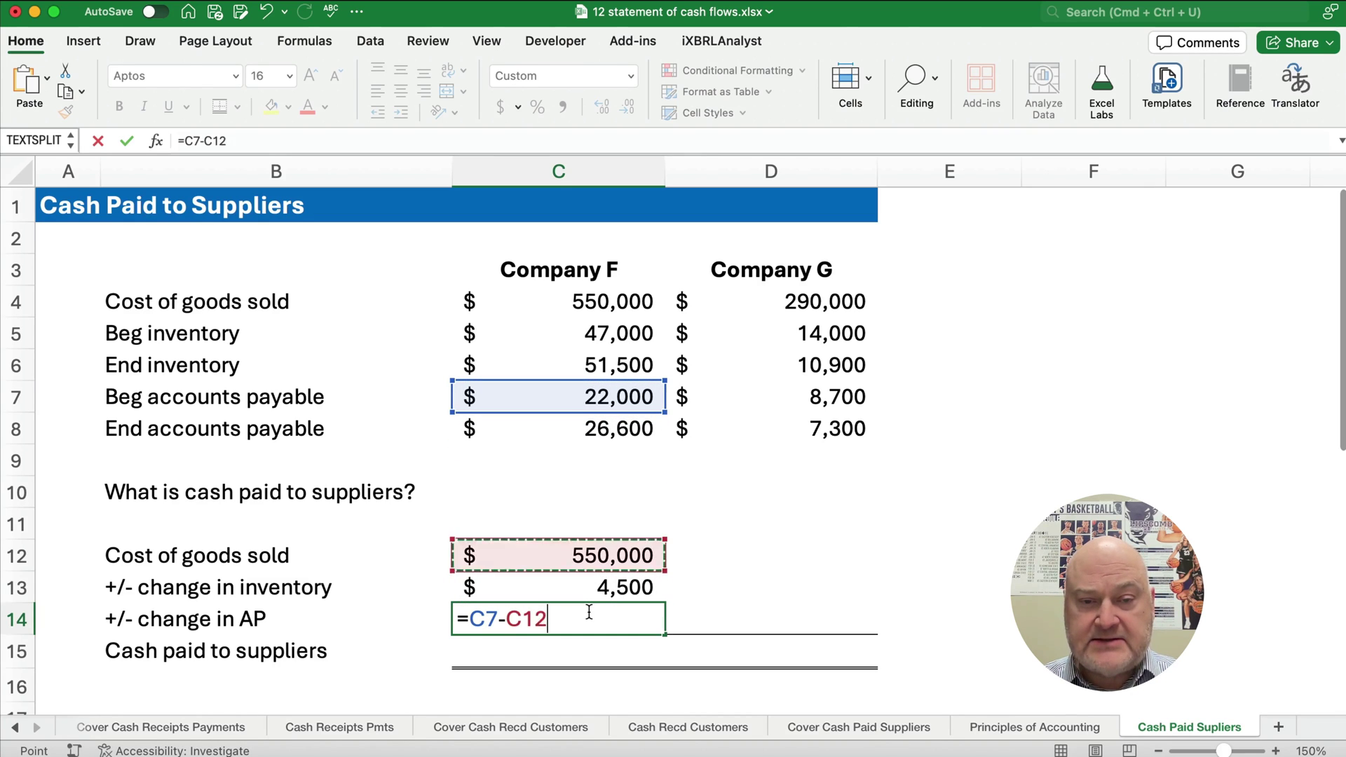
key(Down)
key(Return)
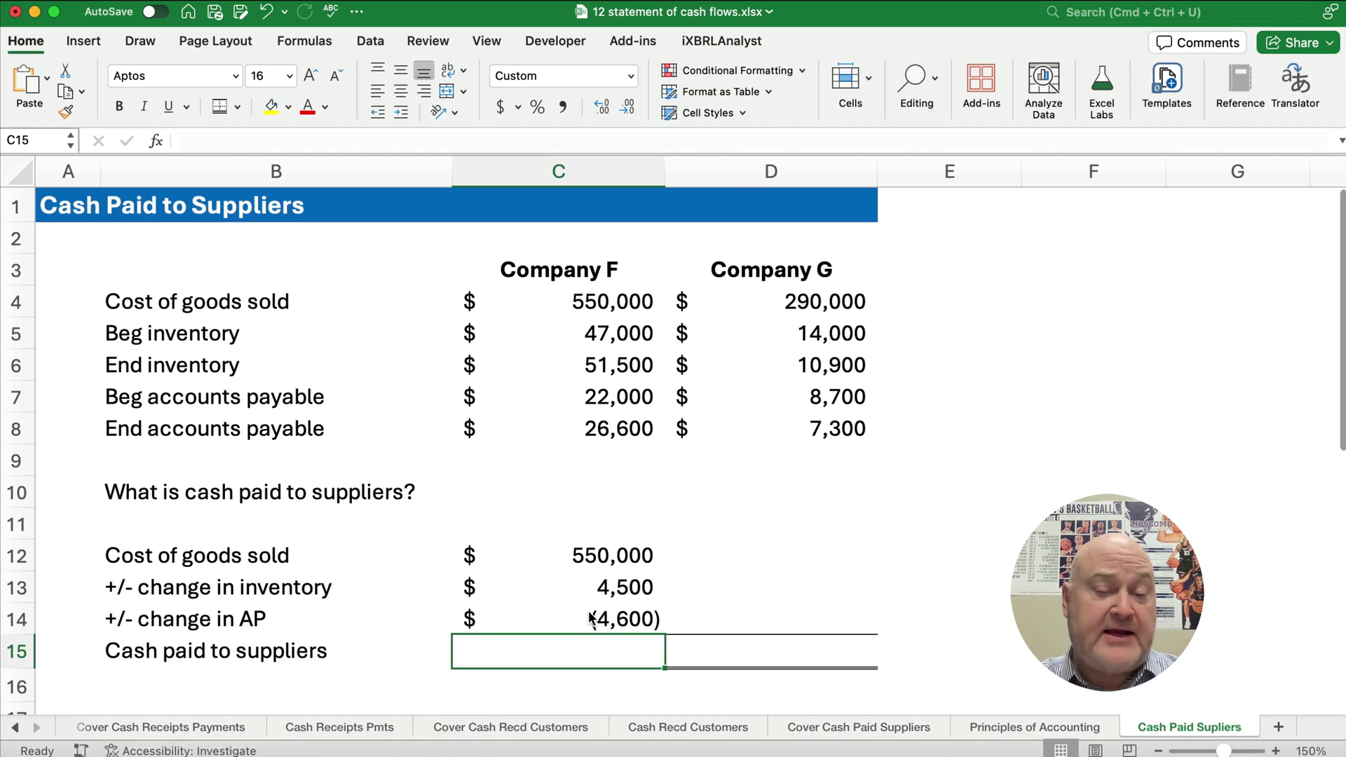
AutoSum C12:C14 into C15 for Company F's cash paid to suppliers of 549,900
click(519, 608)
drag(558, 388, 564, 429)
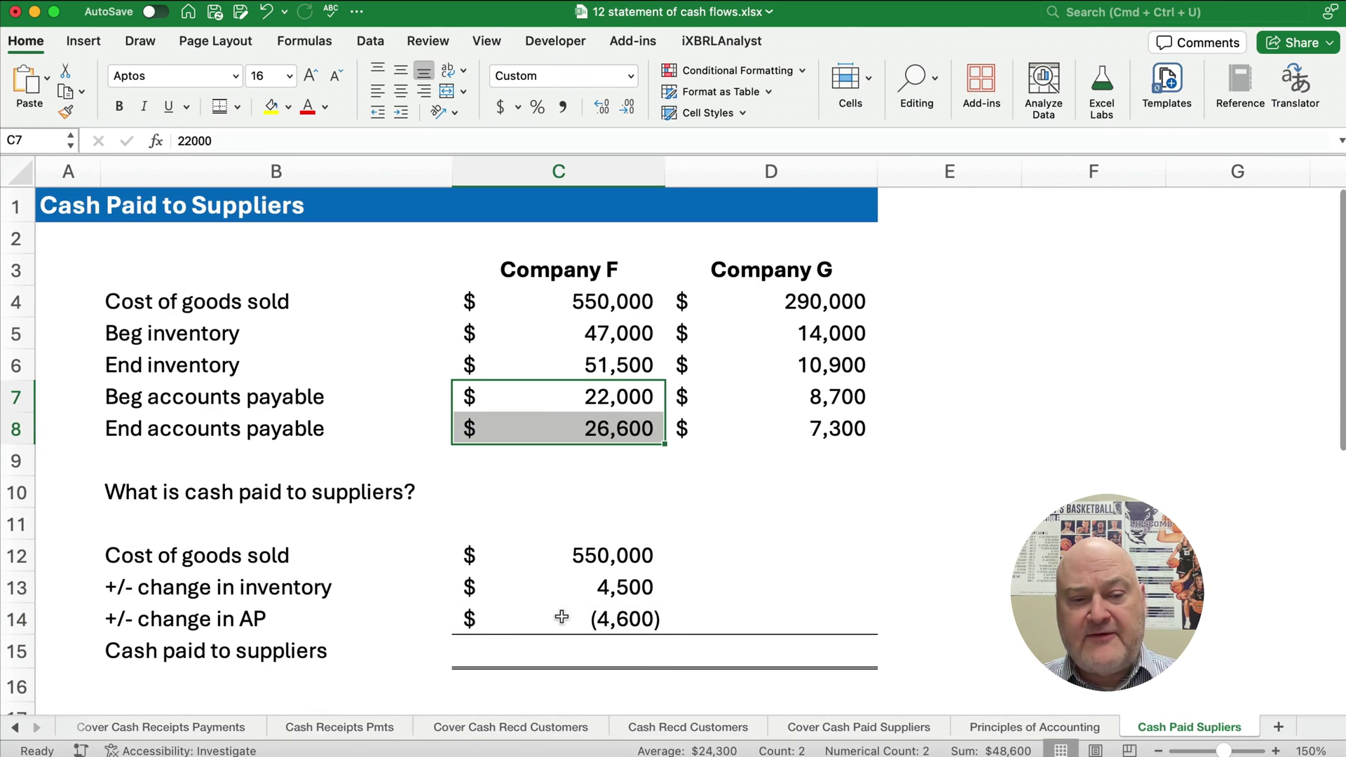
click(561, 615)
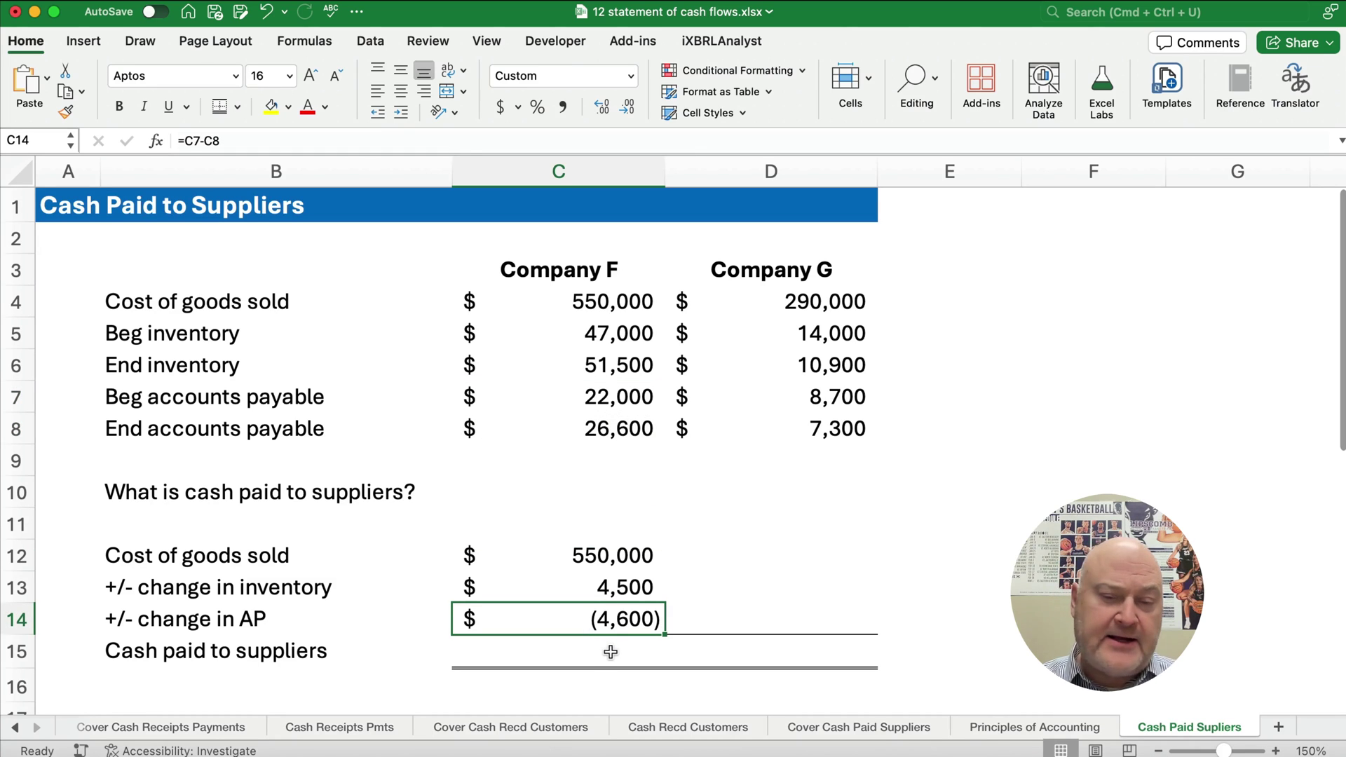
click(606, 652)
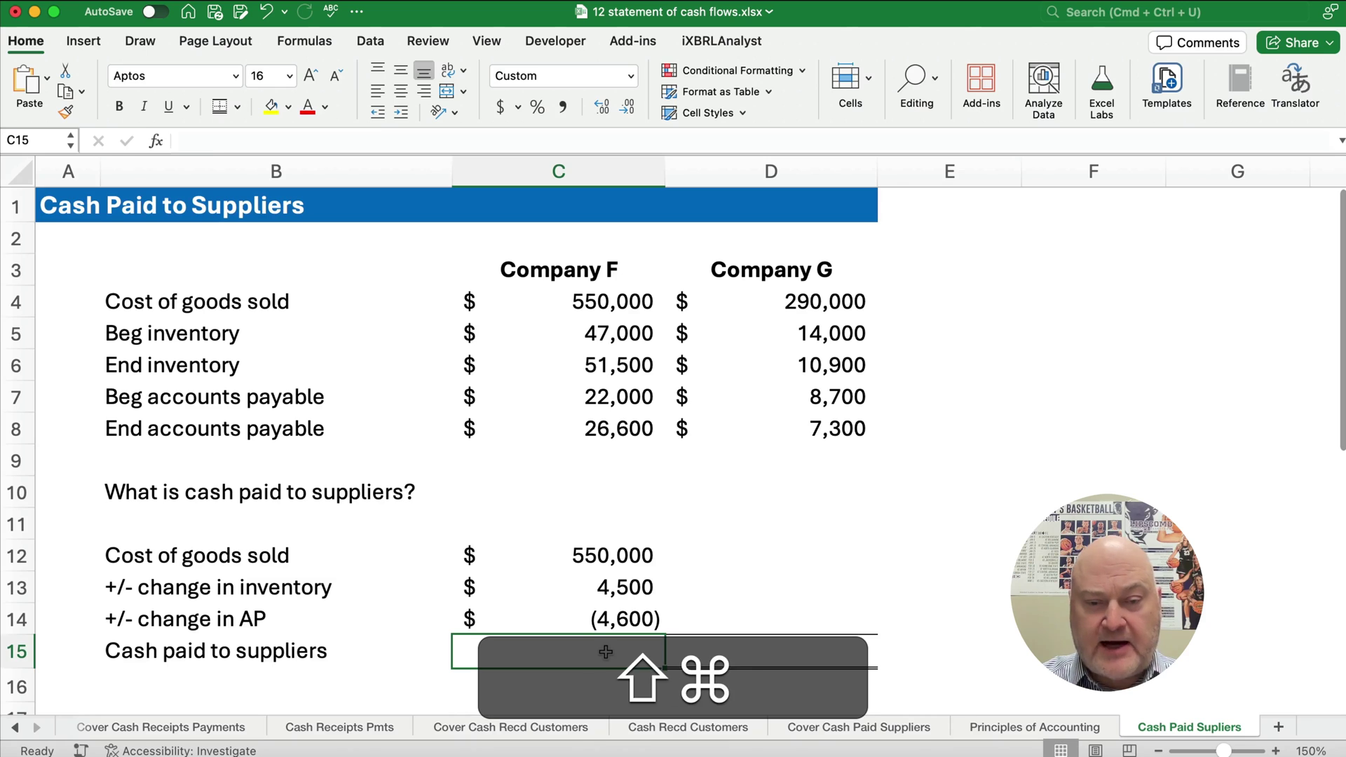
key(shift+super+t)
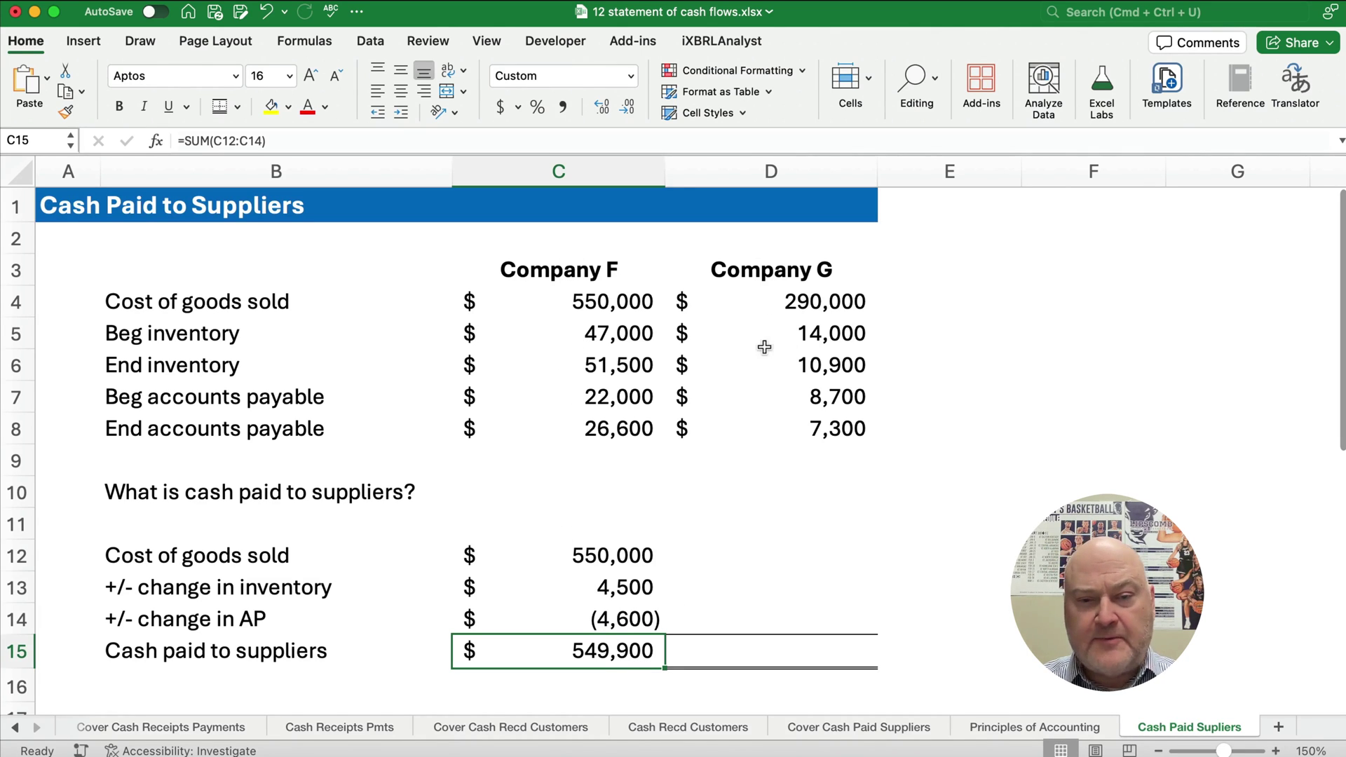
Highlight both companies' beginning and ending inventory and accounts payable figures for review
click(615, 335)
drag(615, 335, 612, 362)
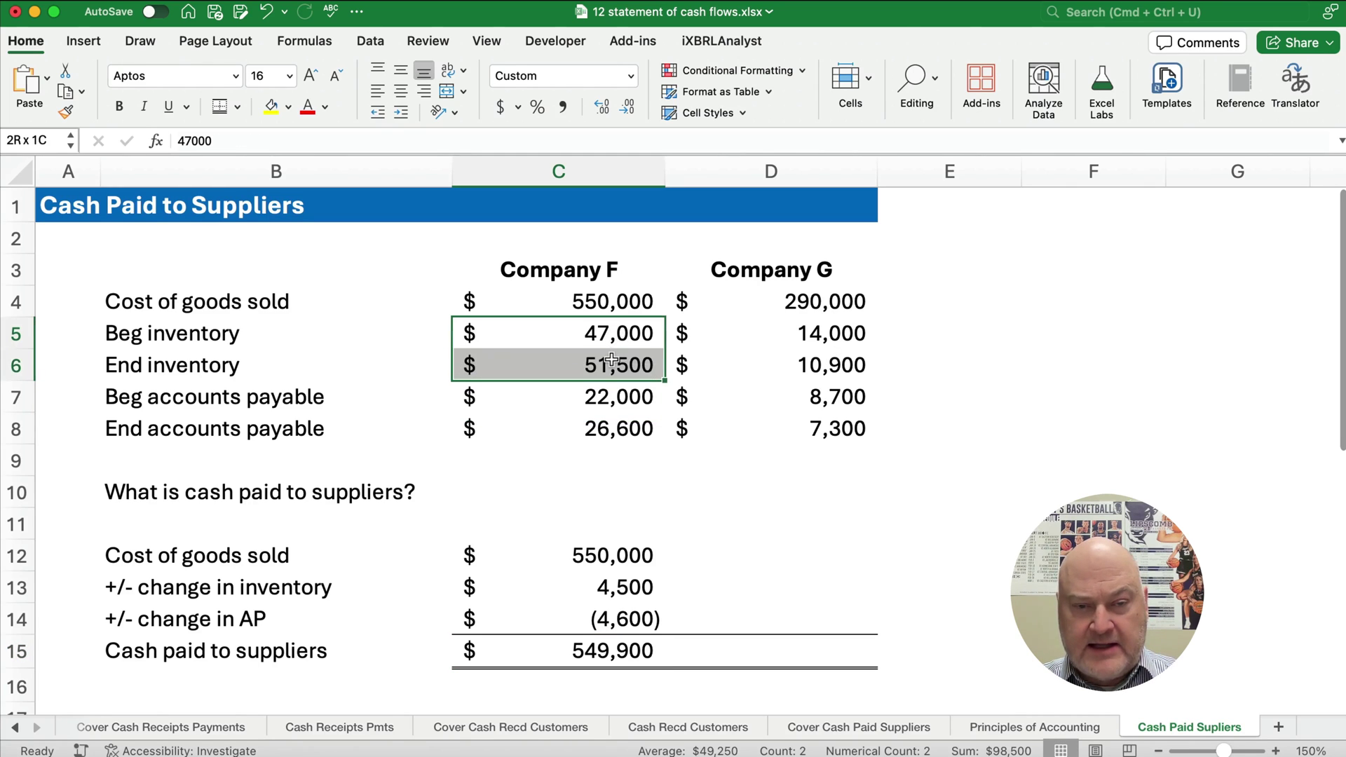
drag(816, 326, 816, 356)
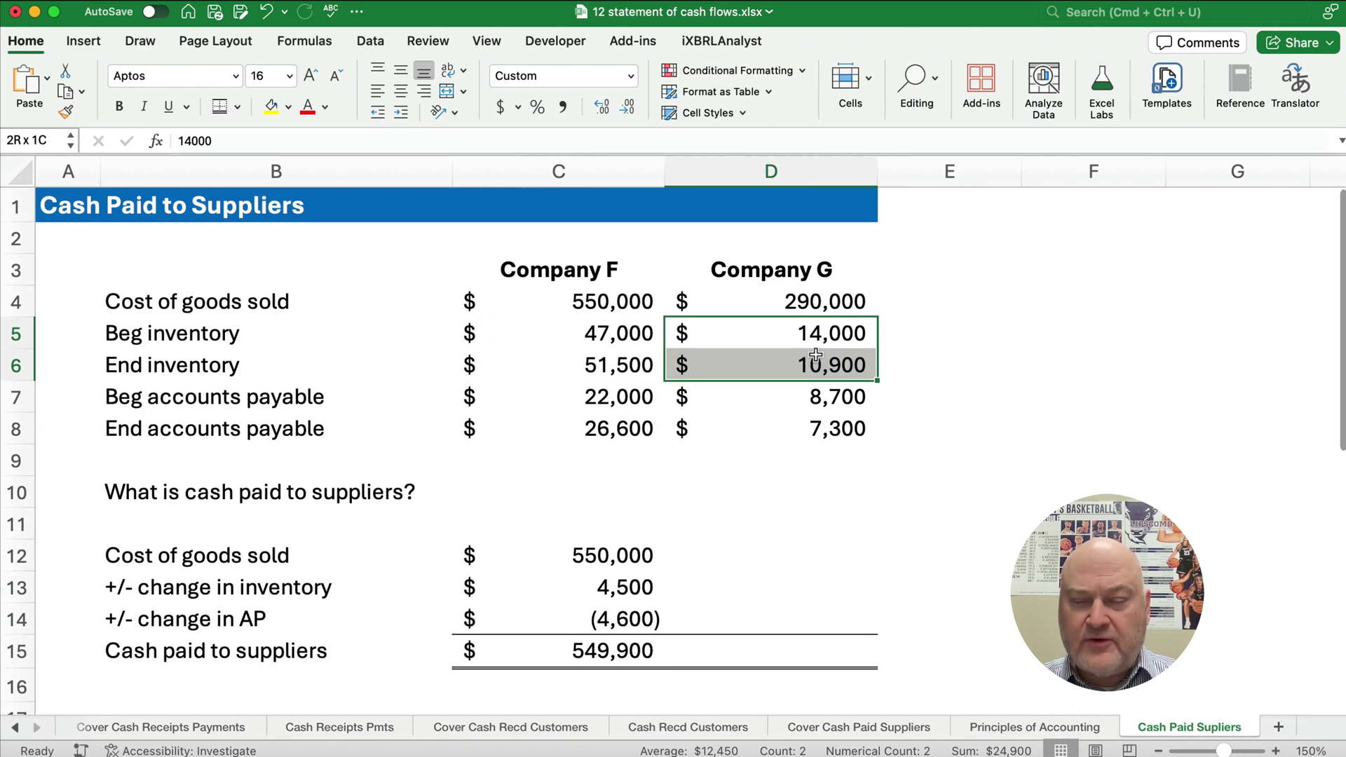
click(617, 398)
drag(617, 399, 620, 428)
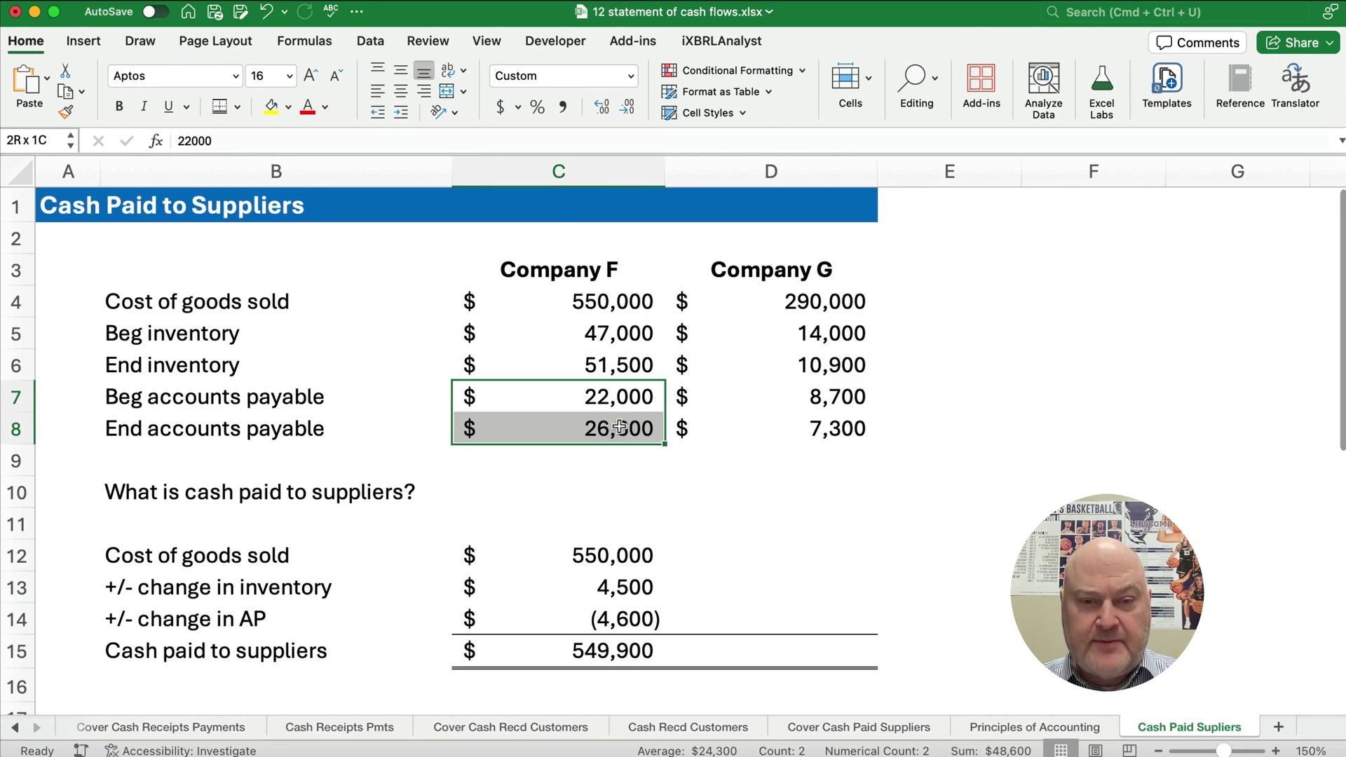
drag(825, 397, 832, 428)
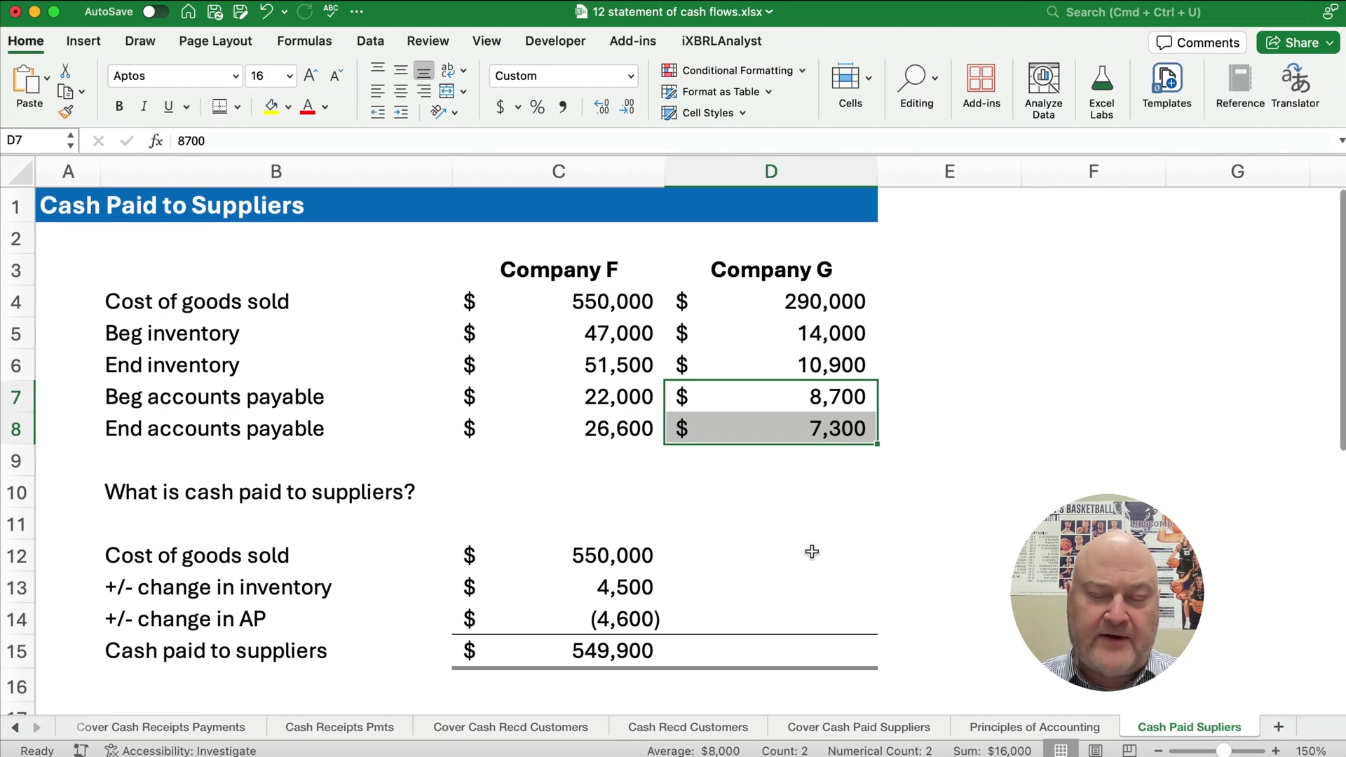
Enter =D4 in D12 for Company G's cost of goods sold of 290,000
click(787, 557)
text(=)
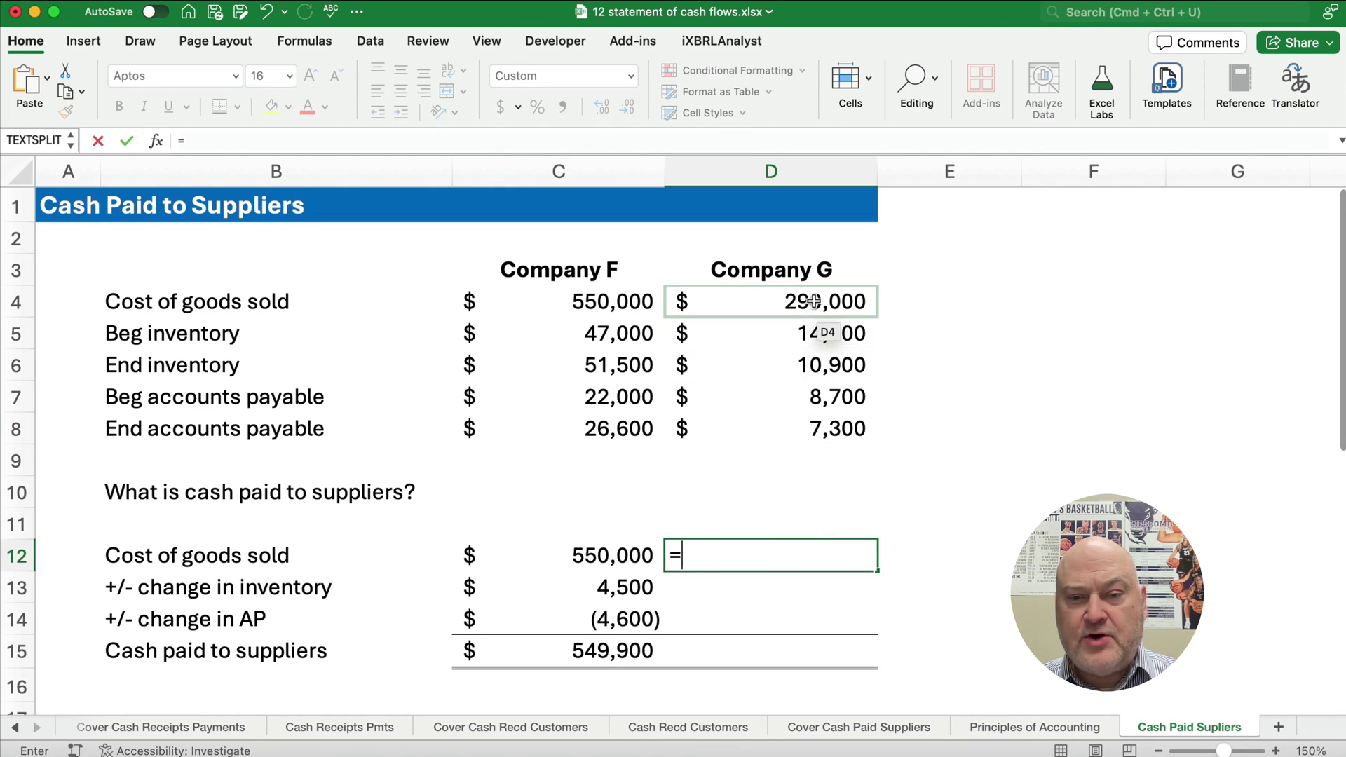
click(813, 302)
key(Return)
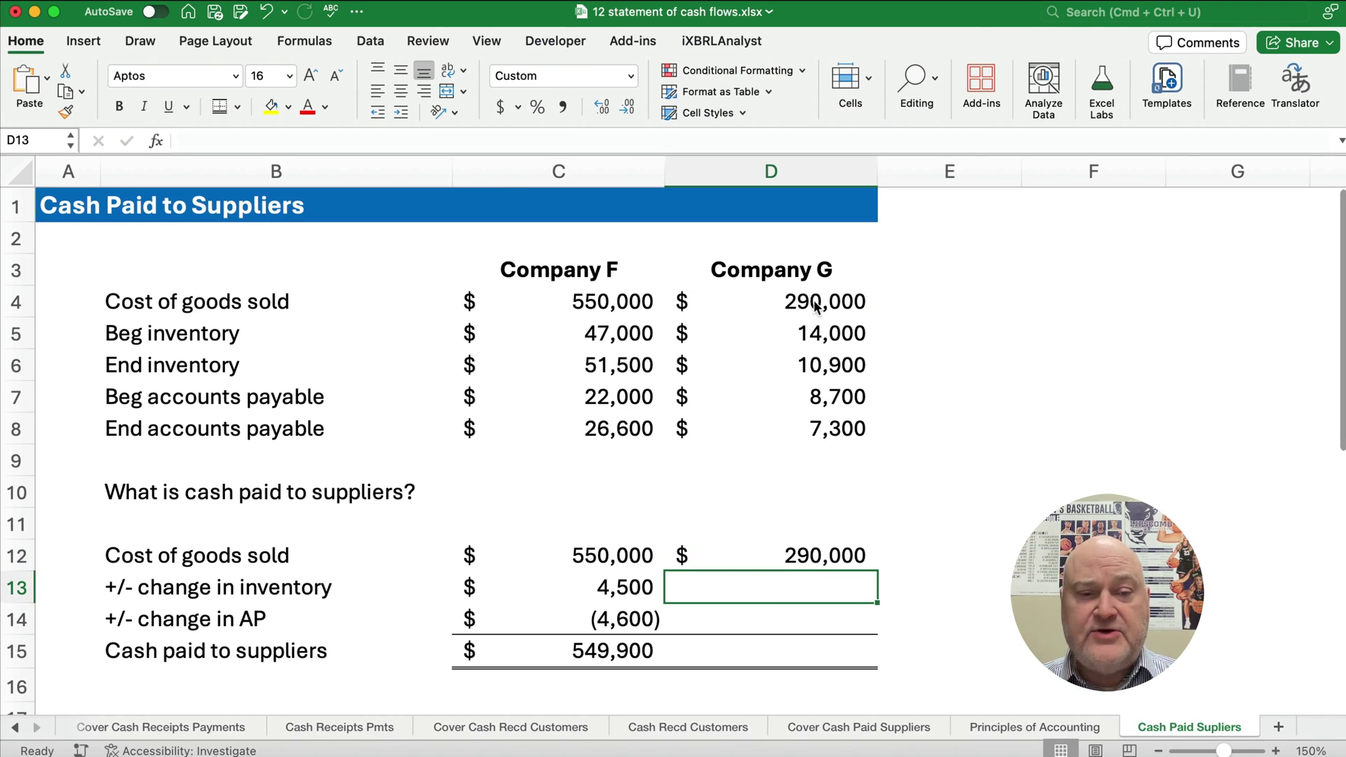
Enter =D6-D5 in D13 for Company G's inventory change of (3,100)
text(=)
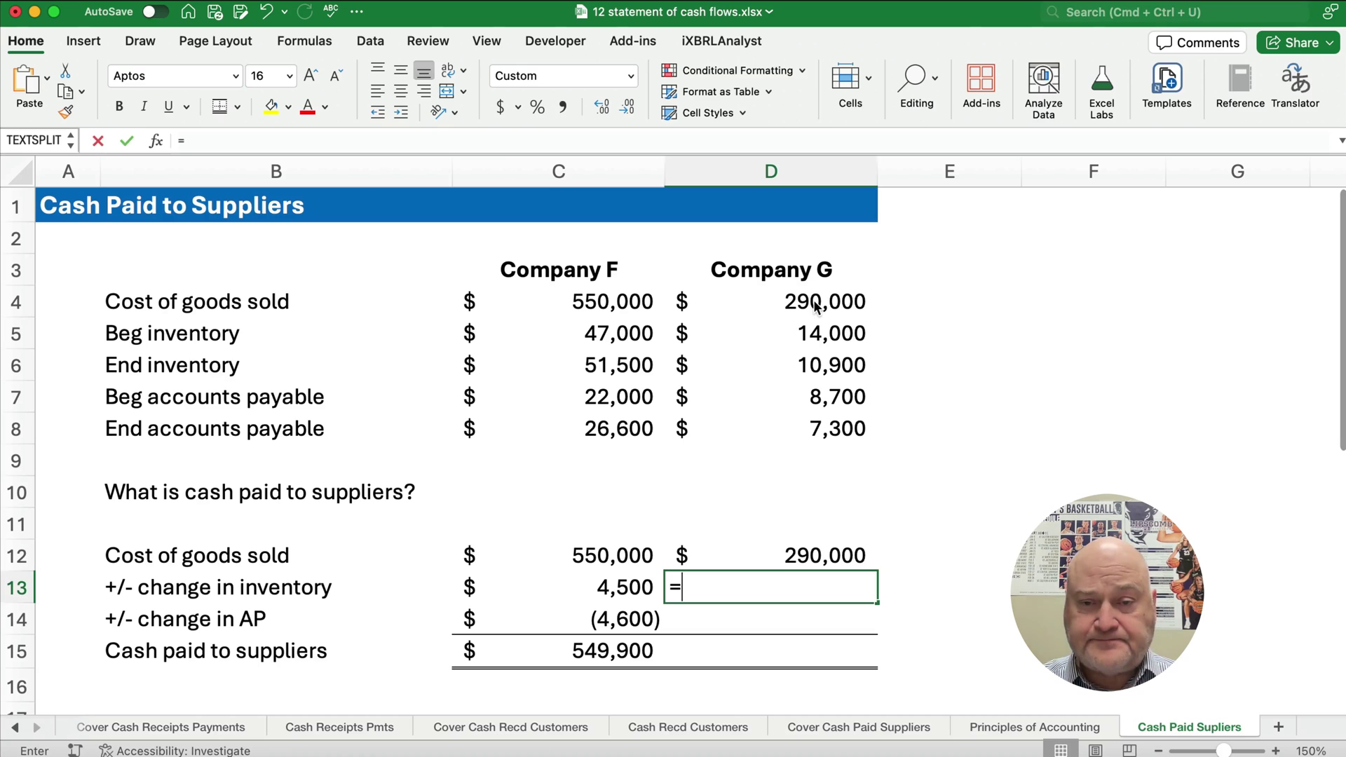
click(810, 362)
text(-)
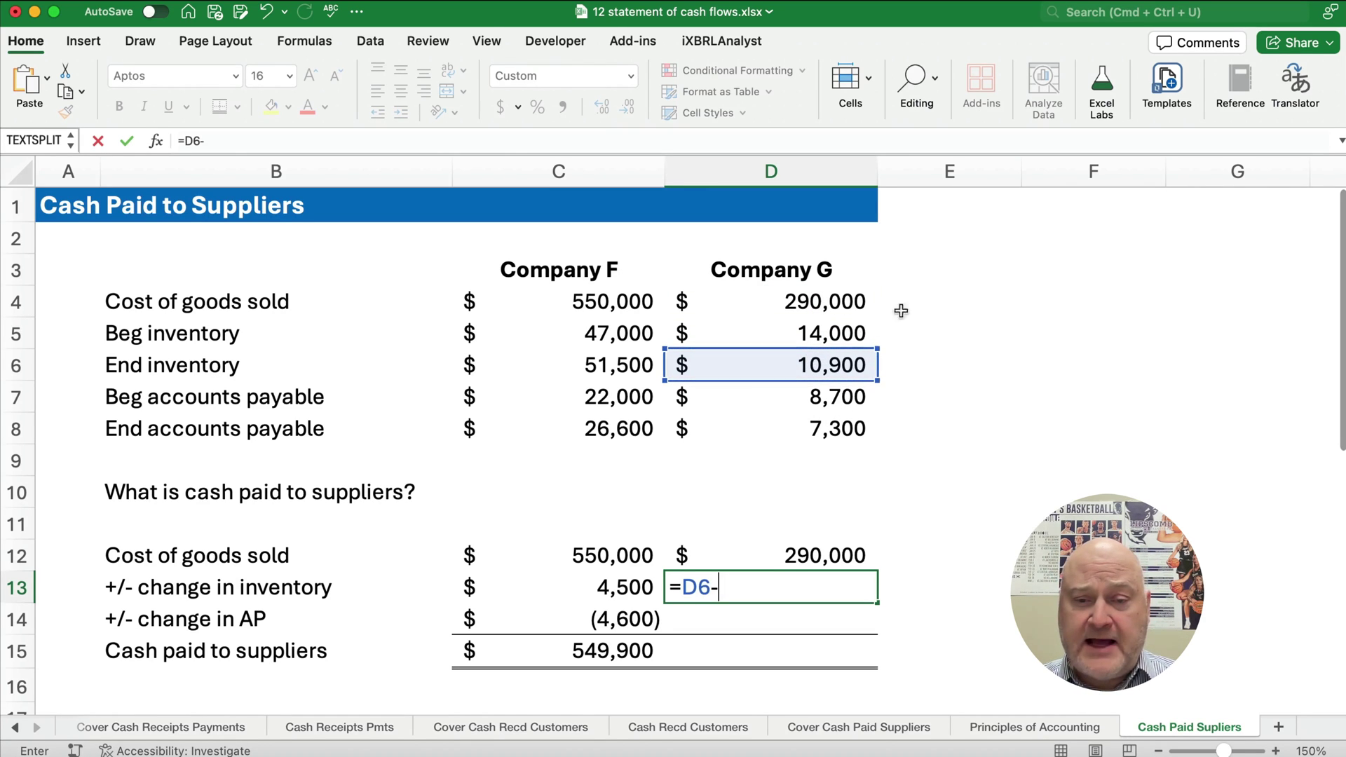
click(850, 335)
key(Return)
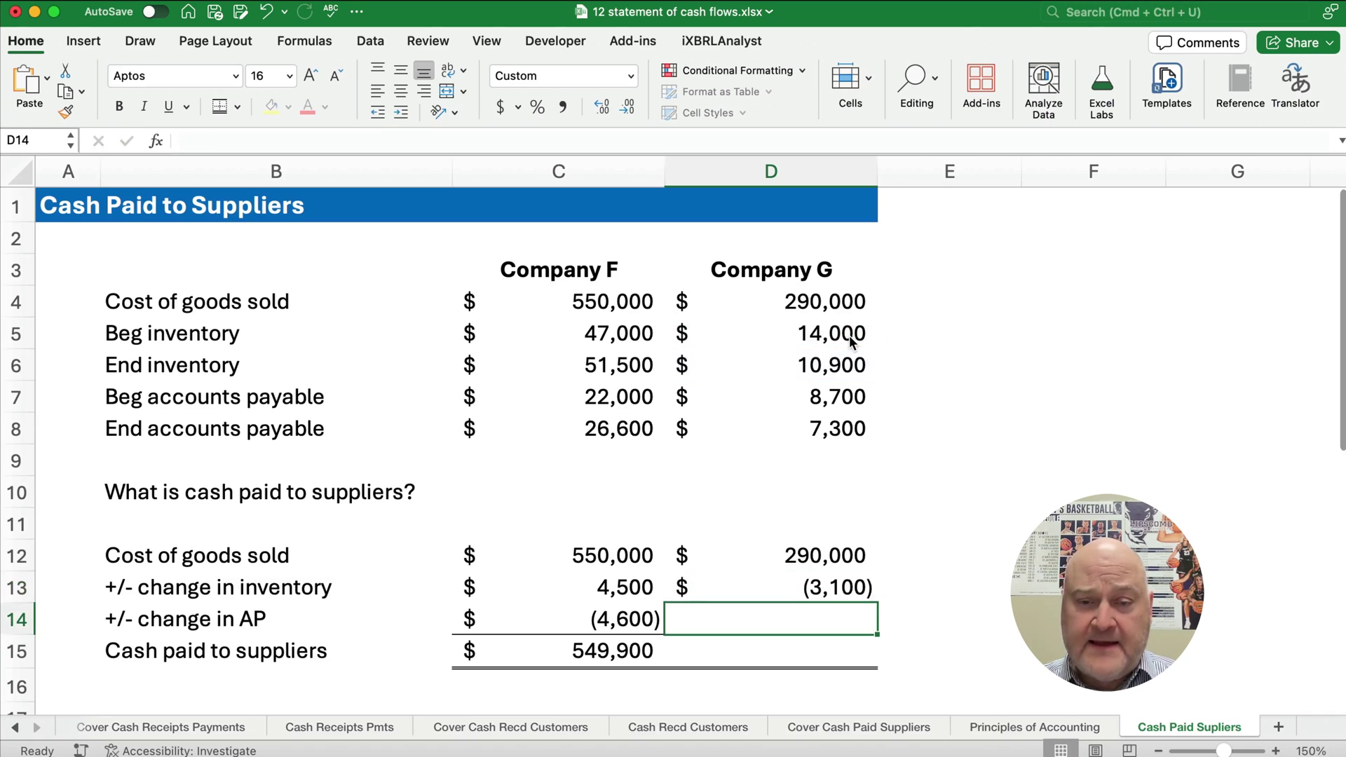
click(828, 337)
drag(827, 336, 828, 361)
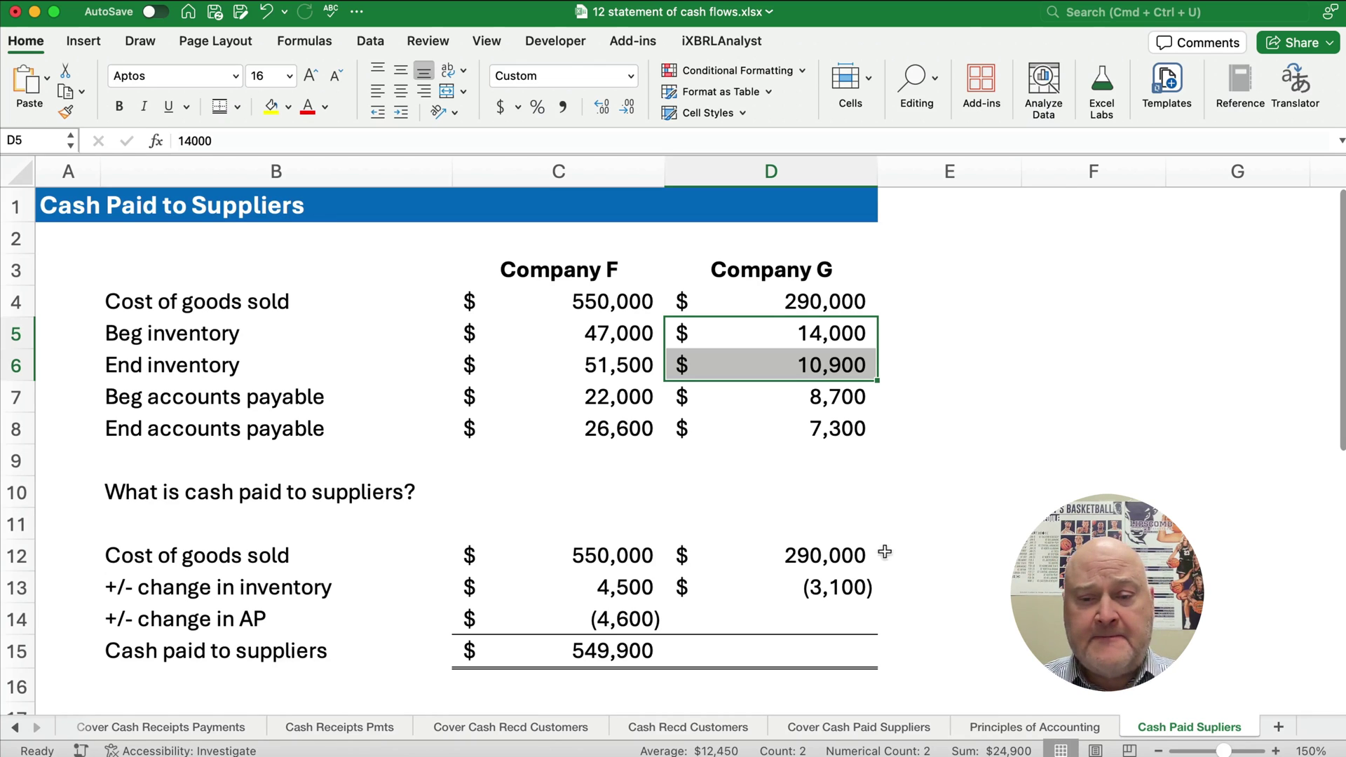
click(840, 587)
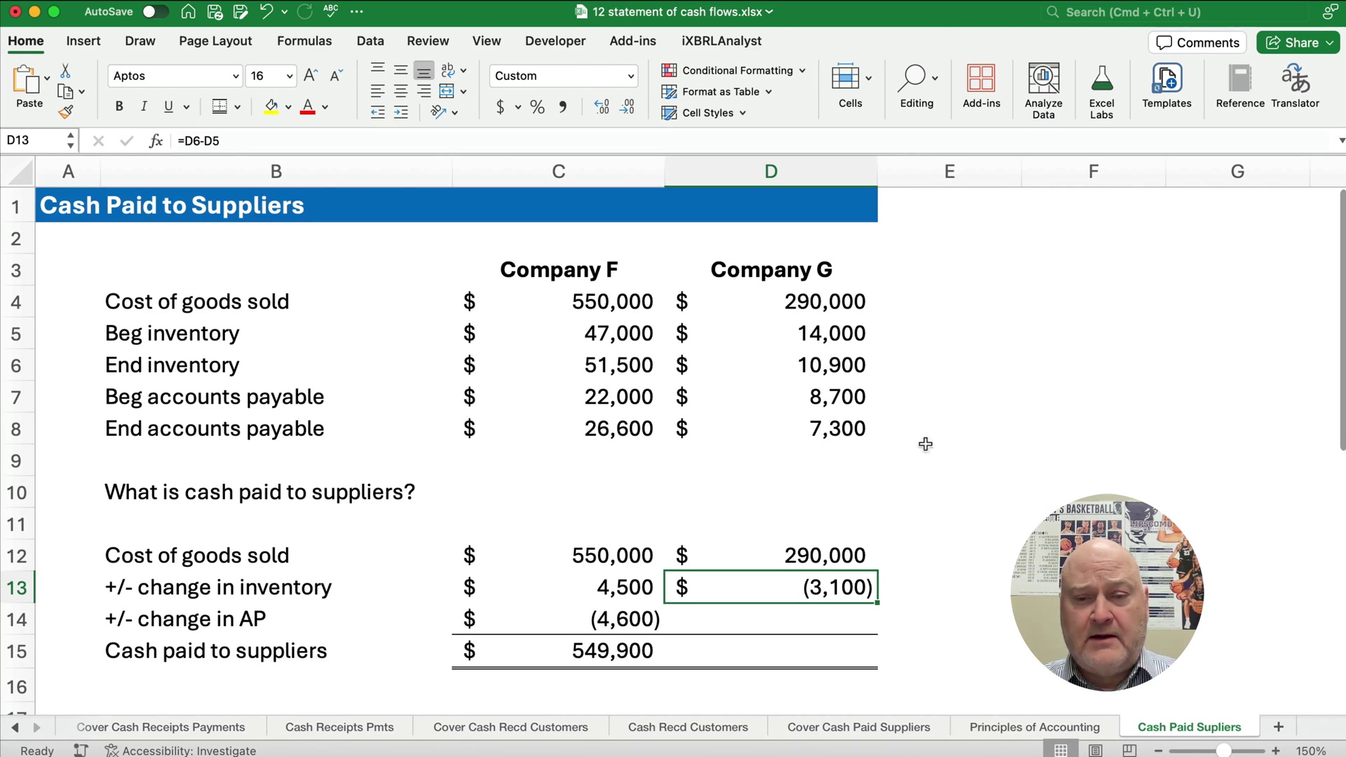
Enter =D7-D8 in D14 for Company G's accounts payable change of 1,400
drag(785, 401, 811, 430)
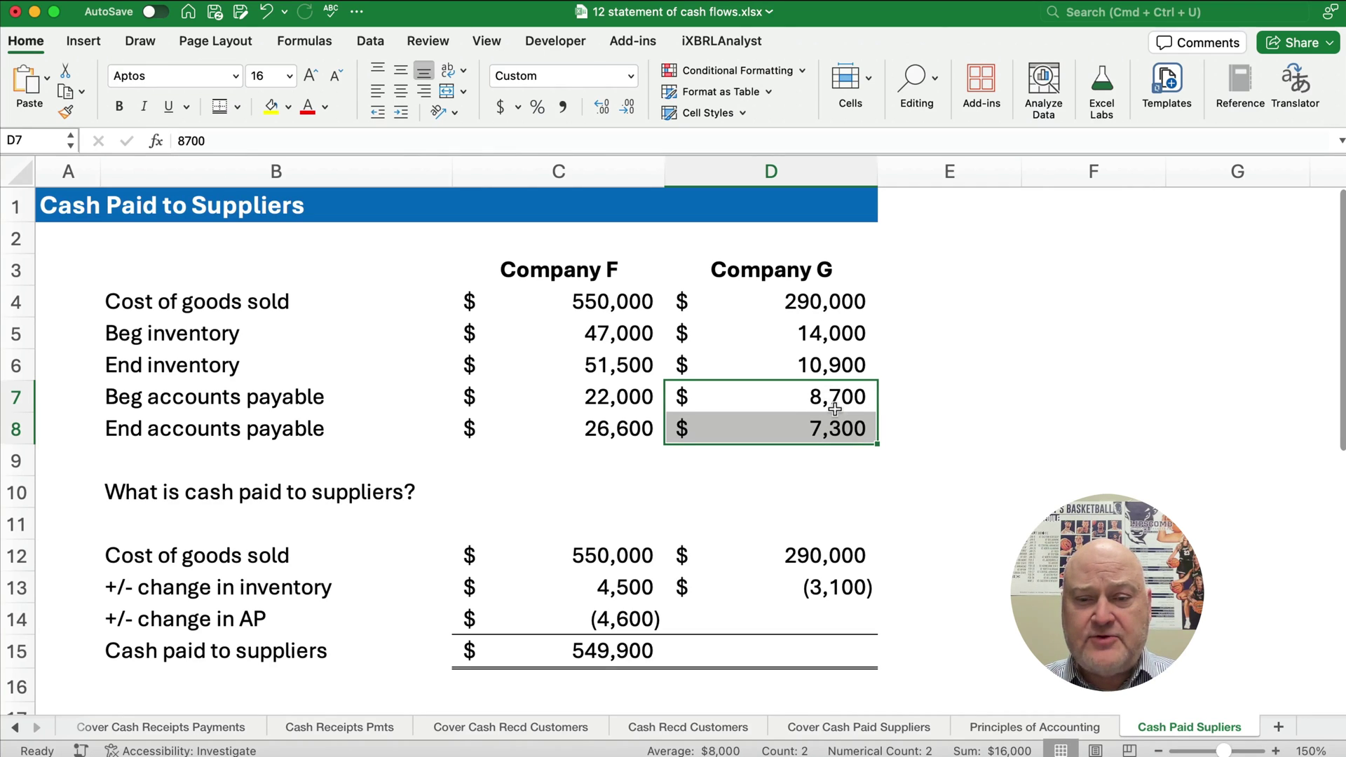
click(814, 622)
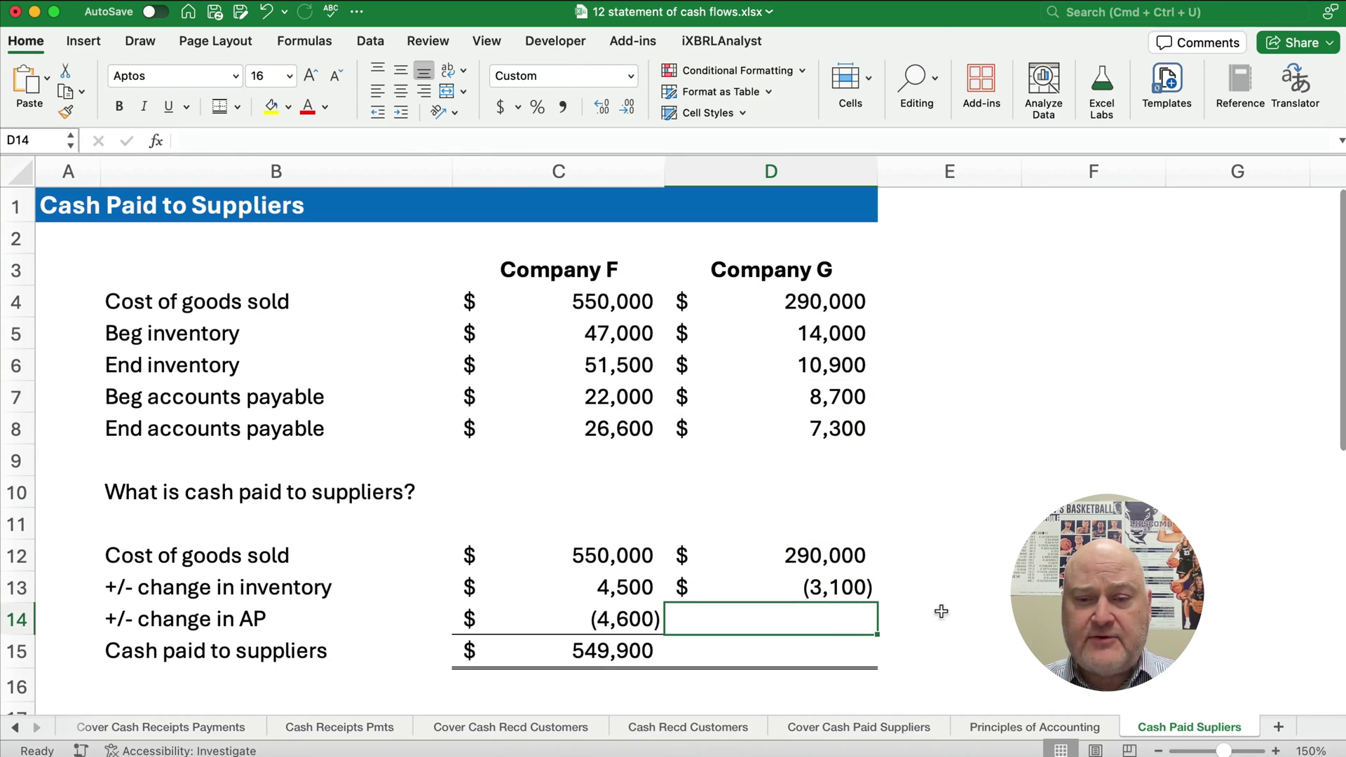
text(=)
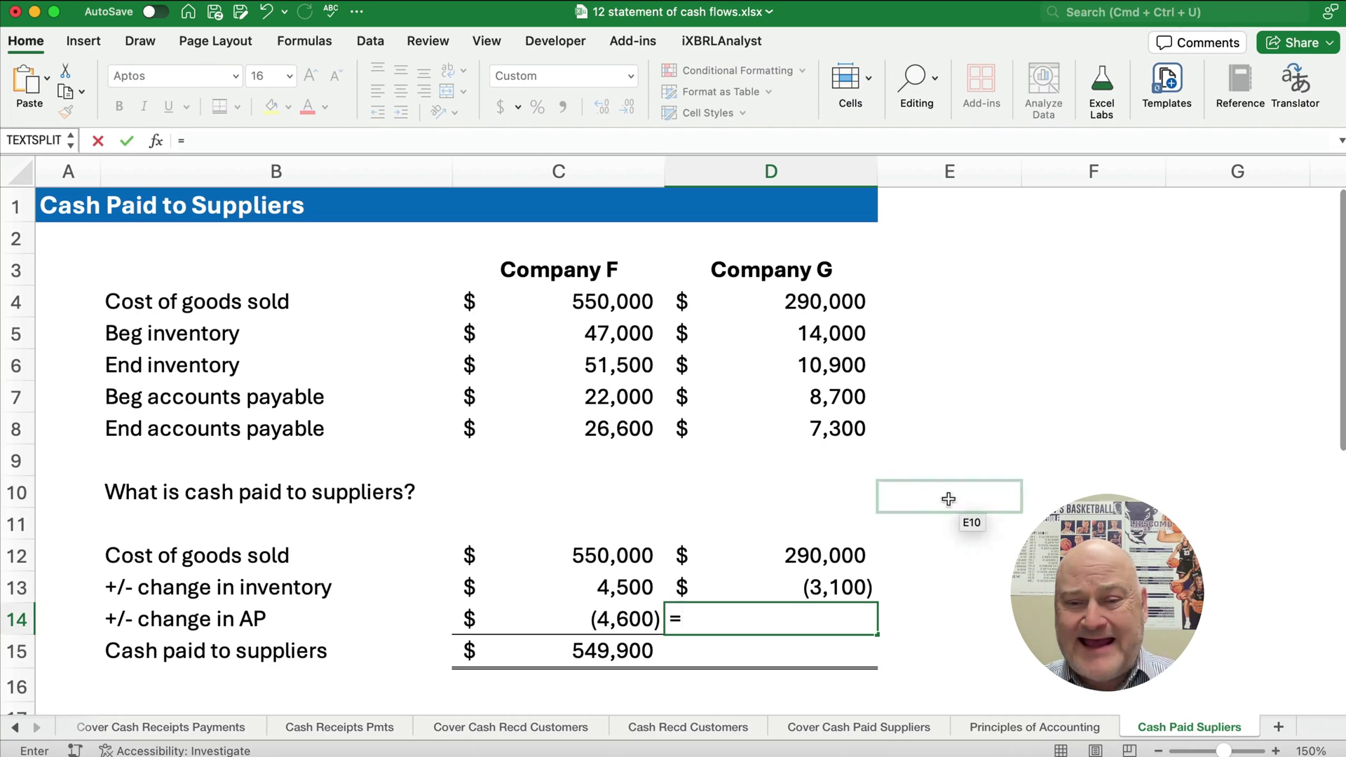
click(842, 403)
text(-)
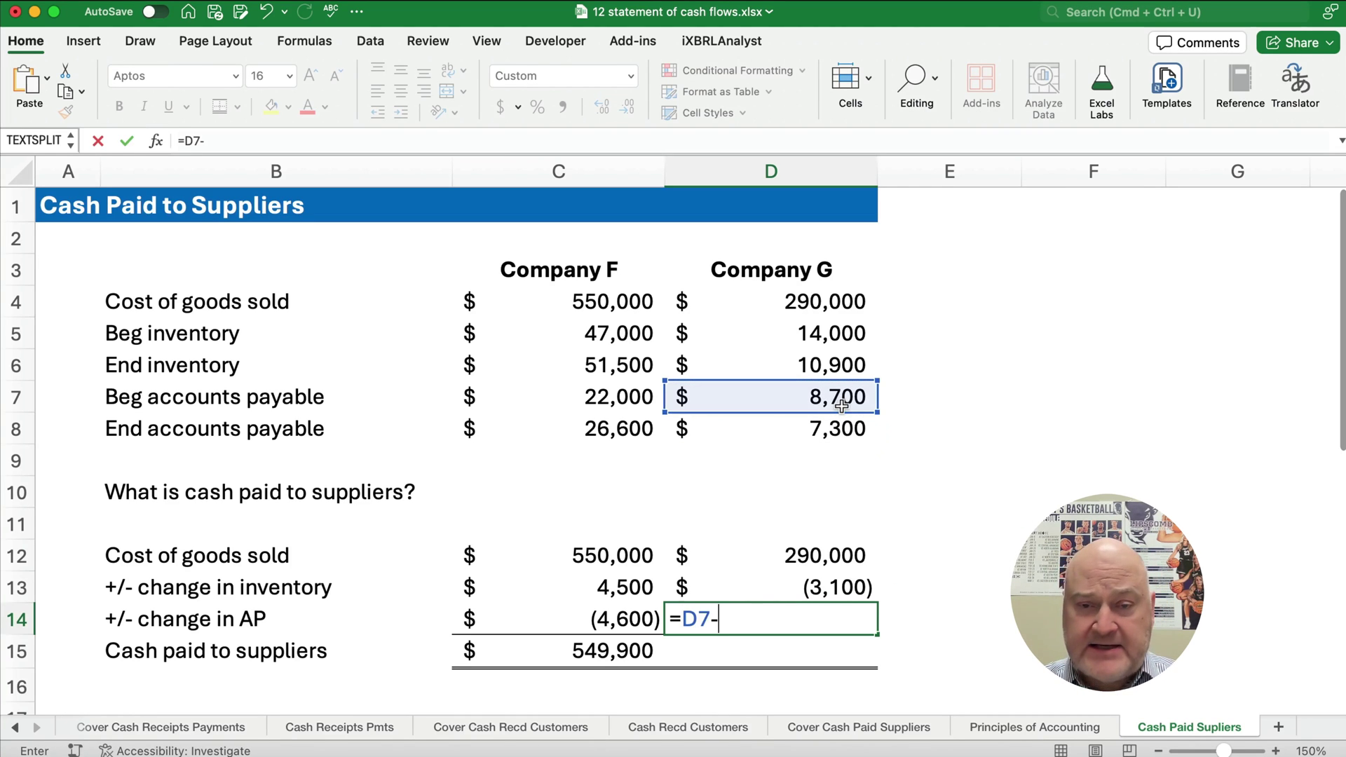
click(837, 433)
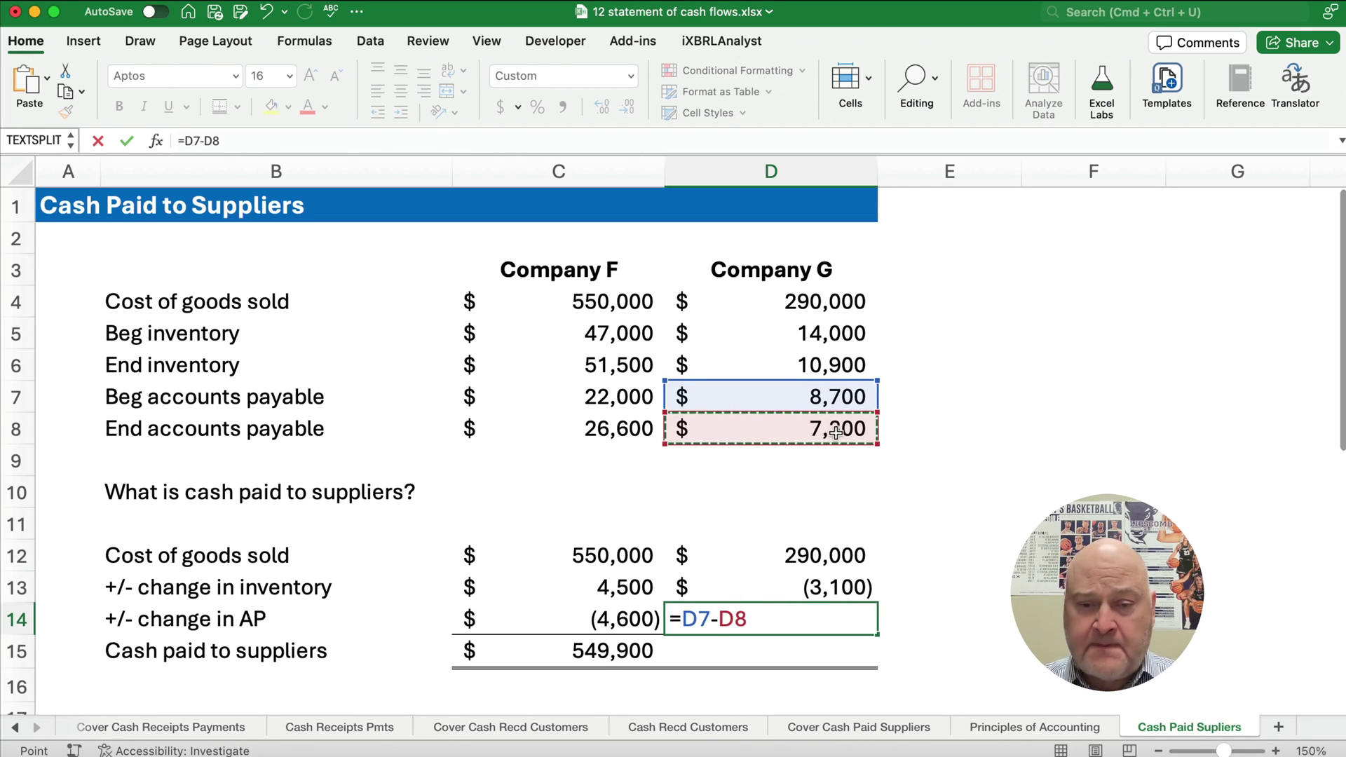
key(Return)
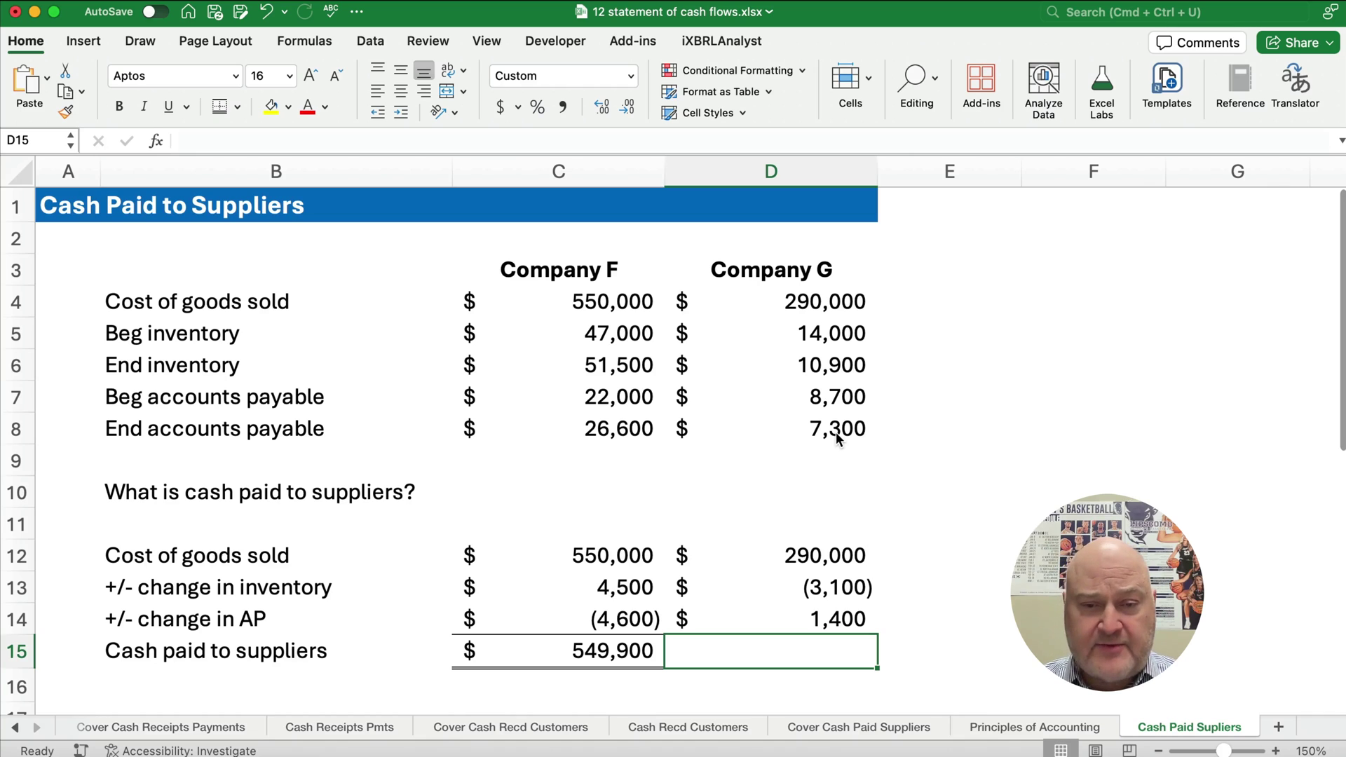
click(817, 626)
AutoSum D12:D14 into D15 for Company G's cash paid of 288,300
click(849, 644)
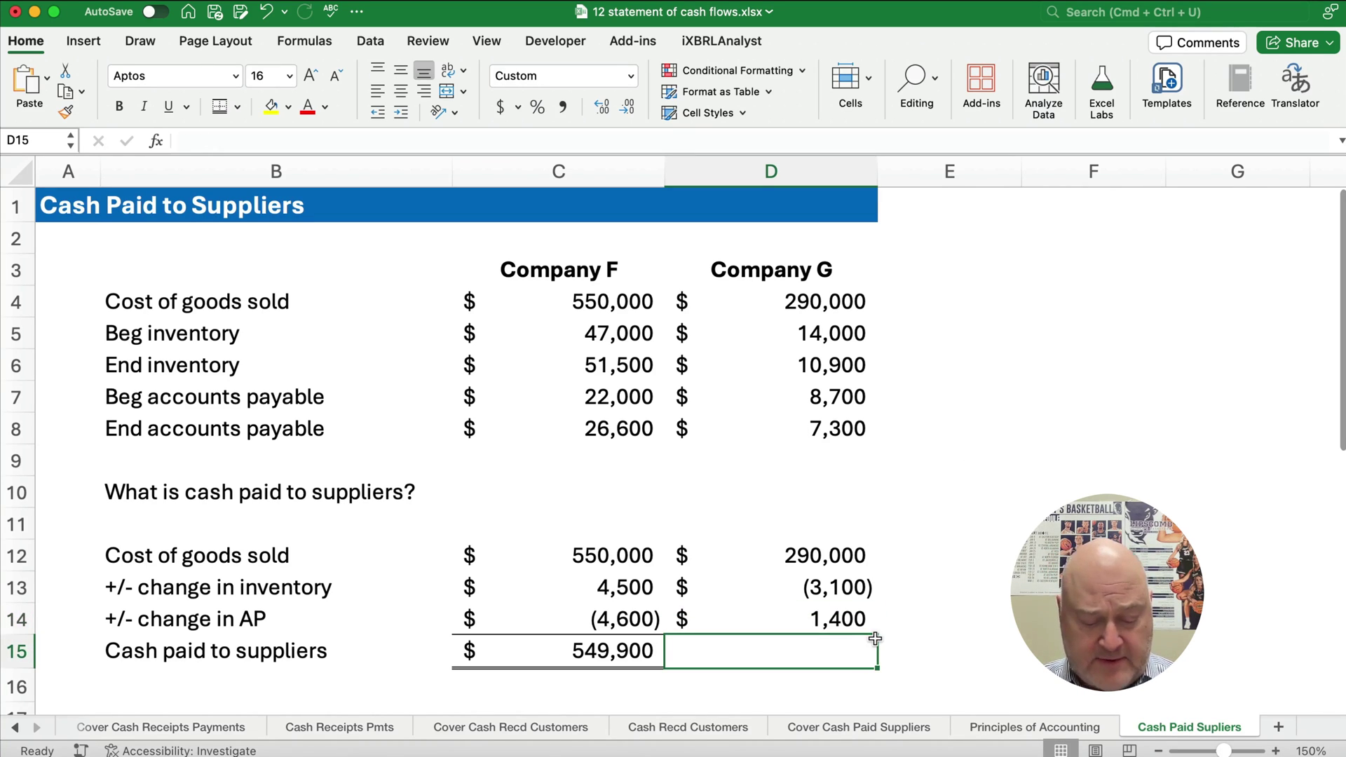
key(shift+super)
key(shift+super+t)
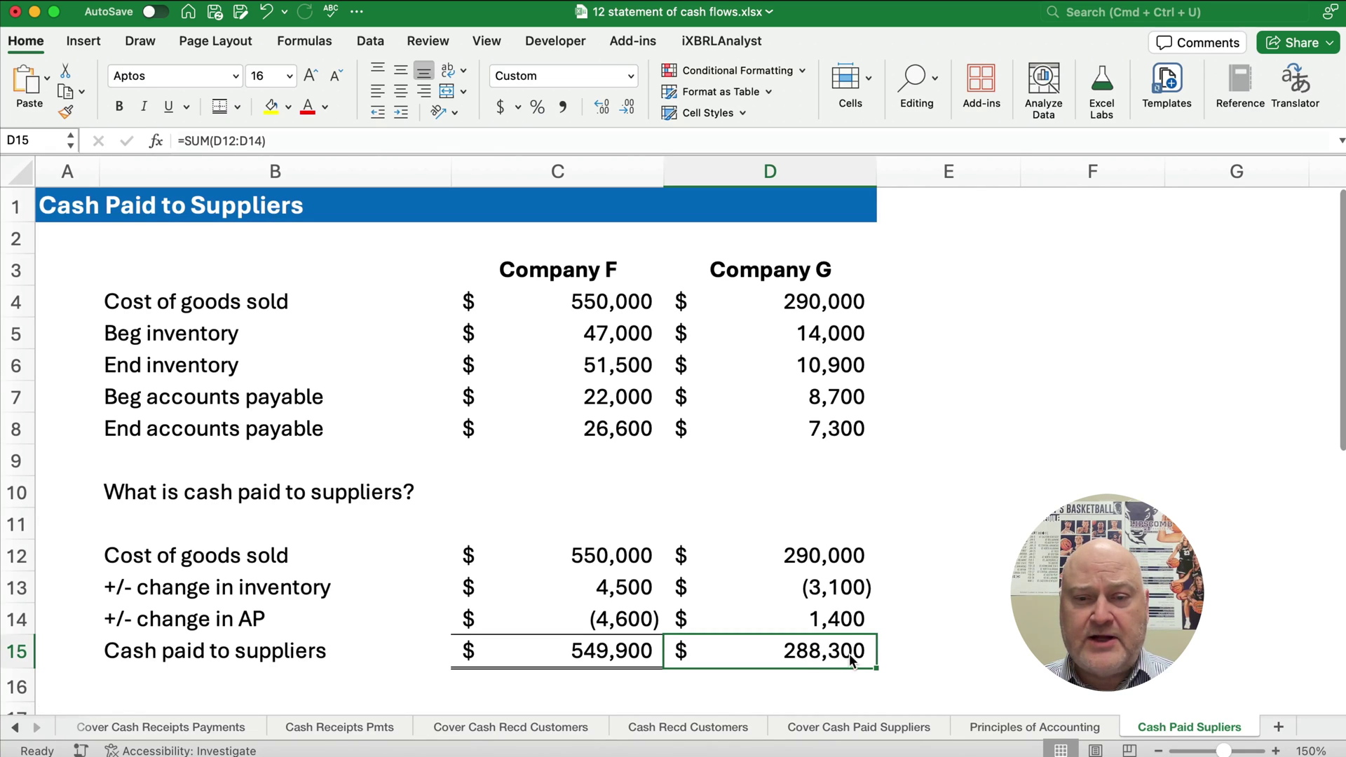
click(772, 295)
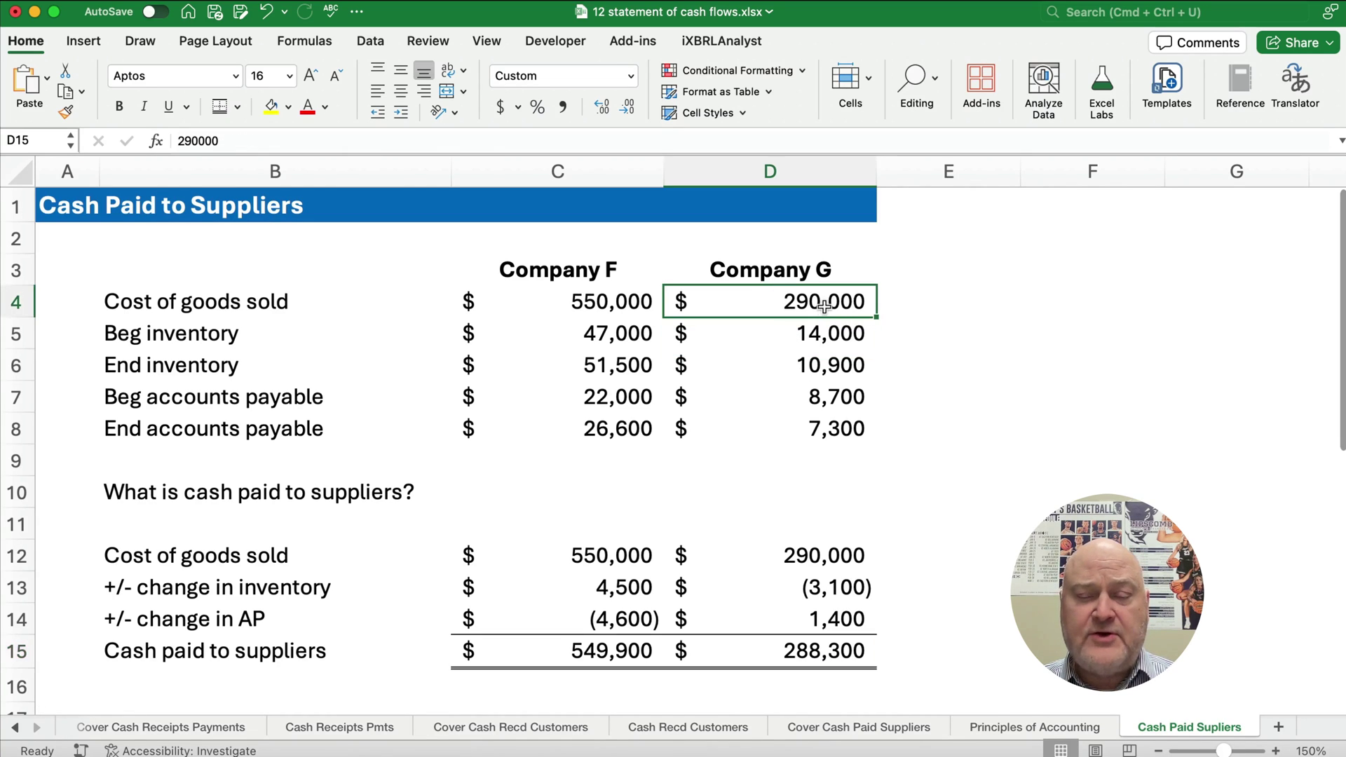